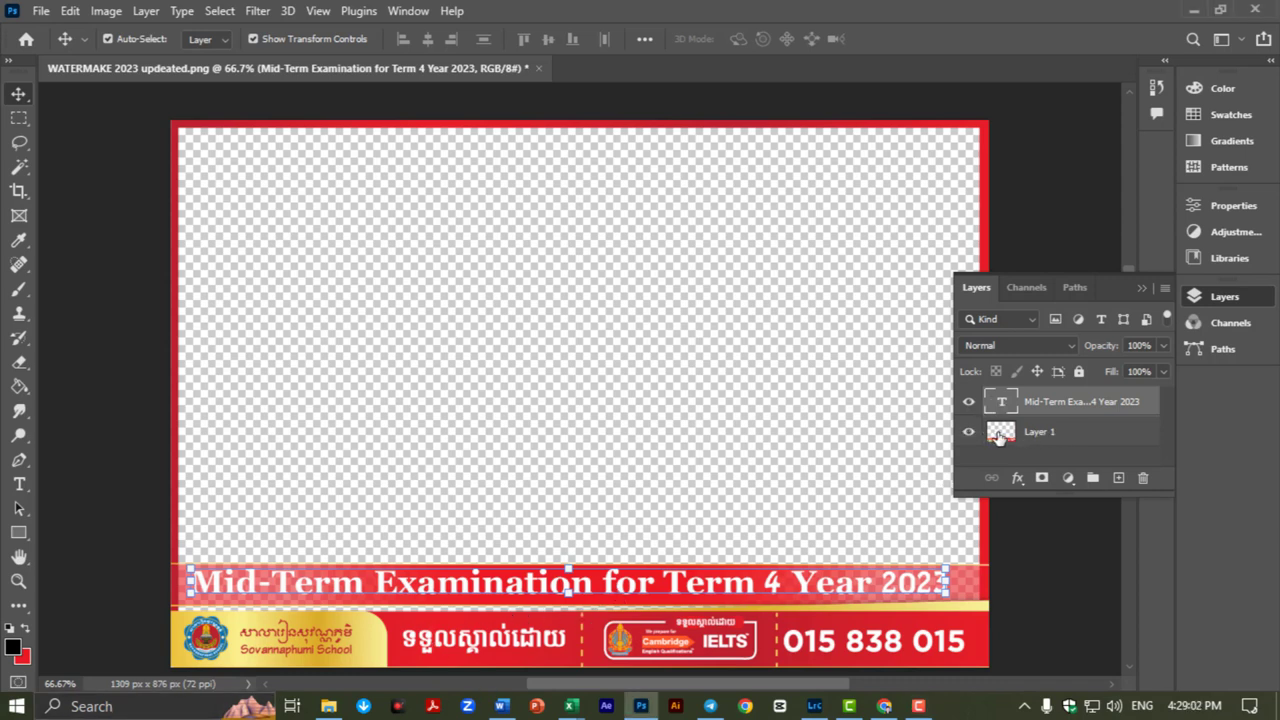
- Toggle the banner and title layers' visibility and select the exam title text
left_click(967, 432)
left_click(967, 432)
left_click(968, 402)
double_click(540, 588)
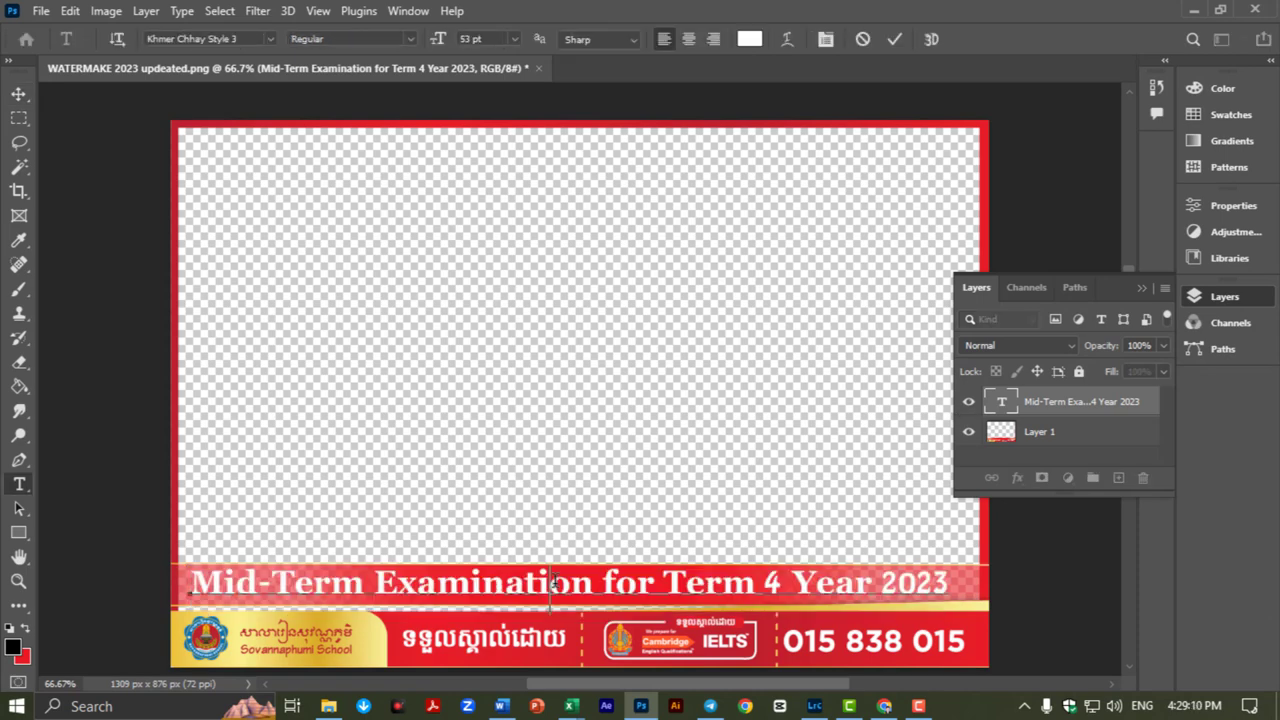
left_click_drag(190, 580, 950, 580)
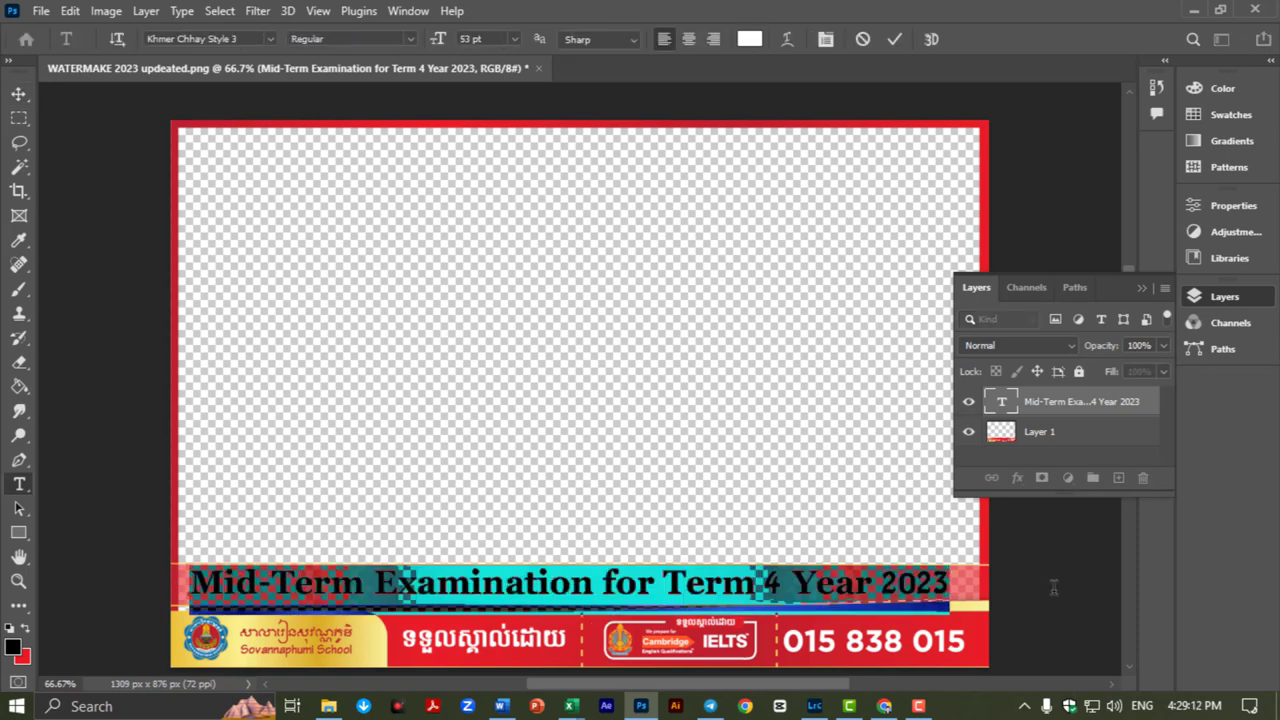
left_click(18, 93)
- Export the watermark as a PNG named WATERMAKE 2 to the Desktop
left_click(41, 10)
mouse_move(62, 301)
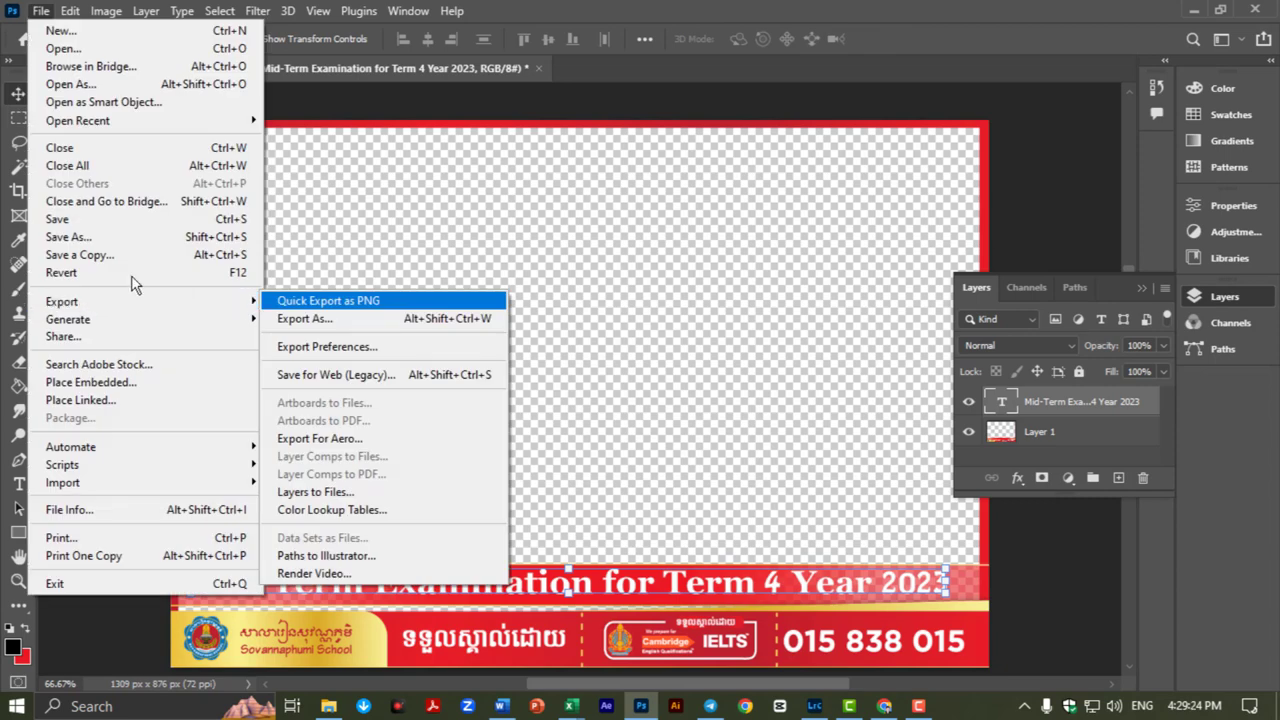
left_click(41, 10)
left_click(41, 10)
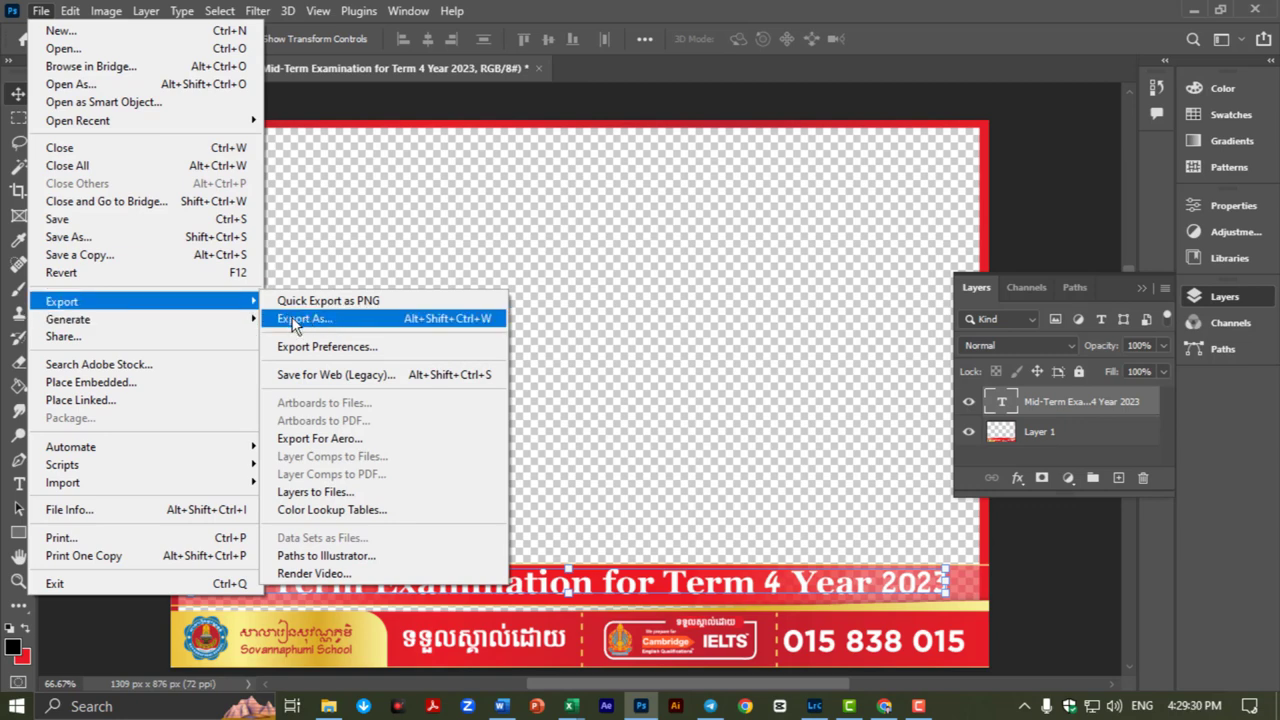
left_click(328, 318)
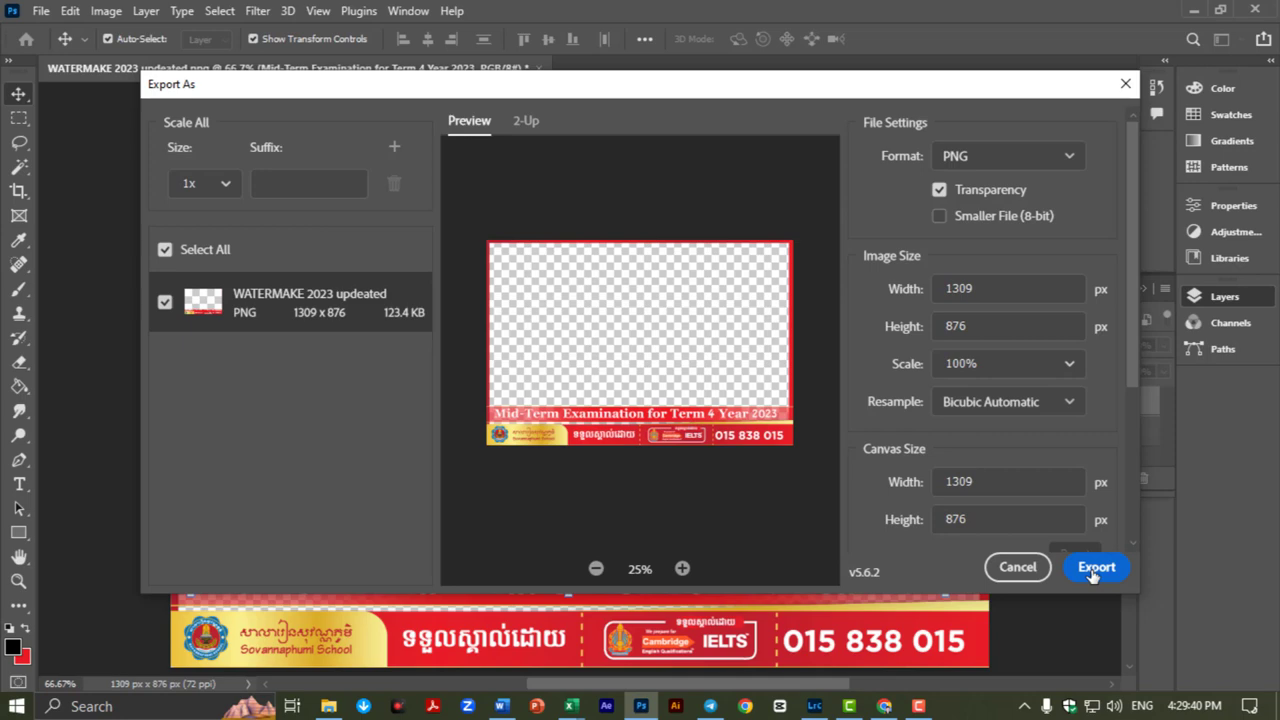
left_click(1094, 572)
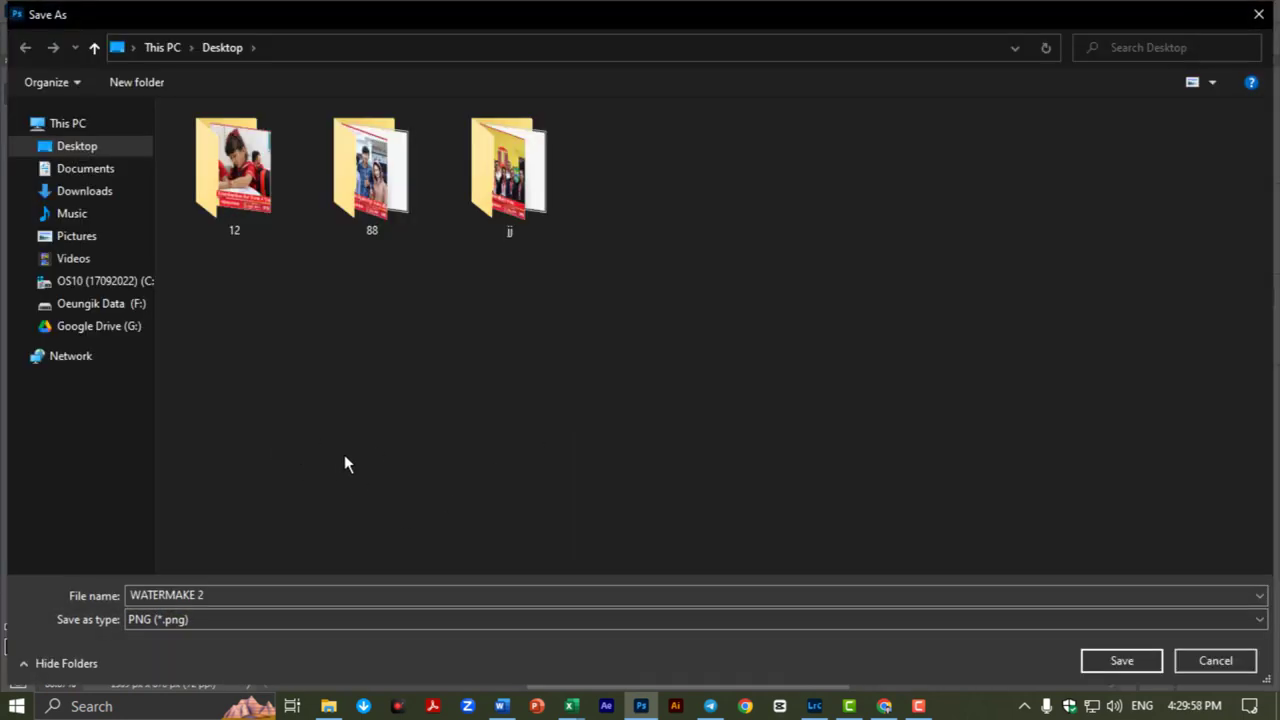
left_click(241, 595)
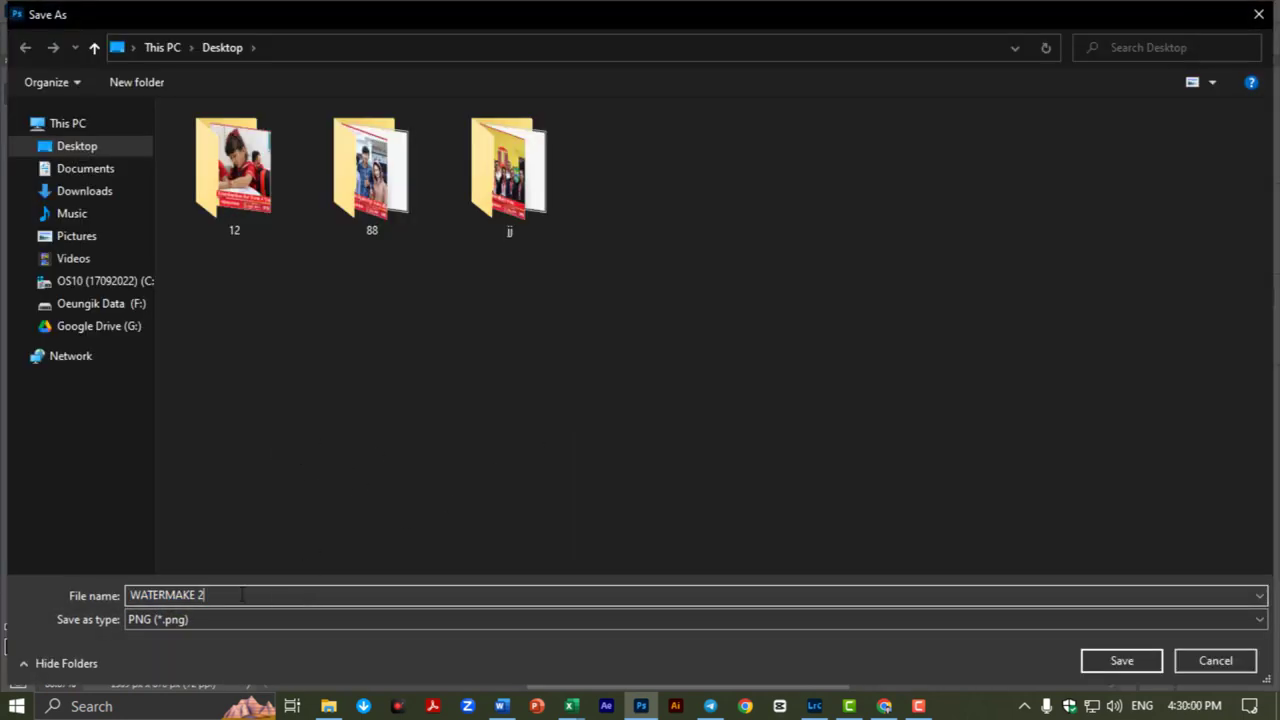
left_click(312, 598)
left_click(207, 597)
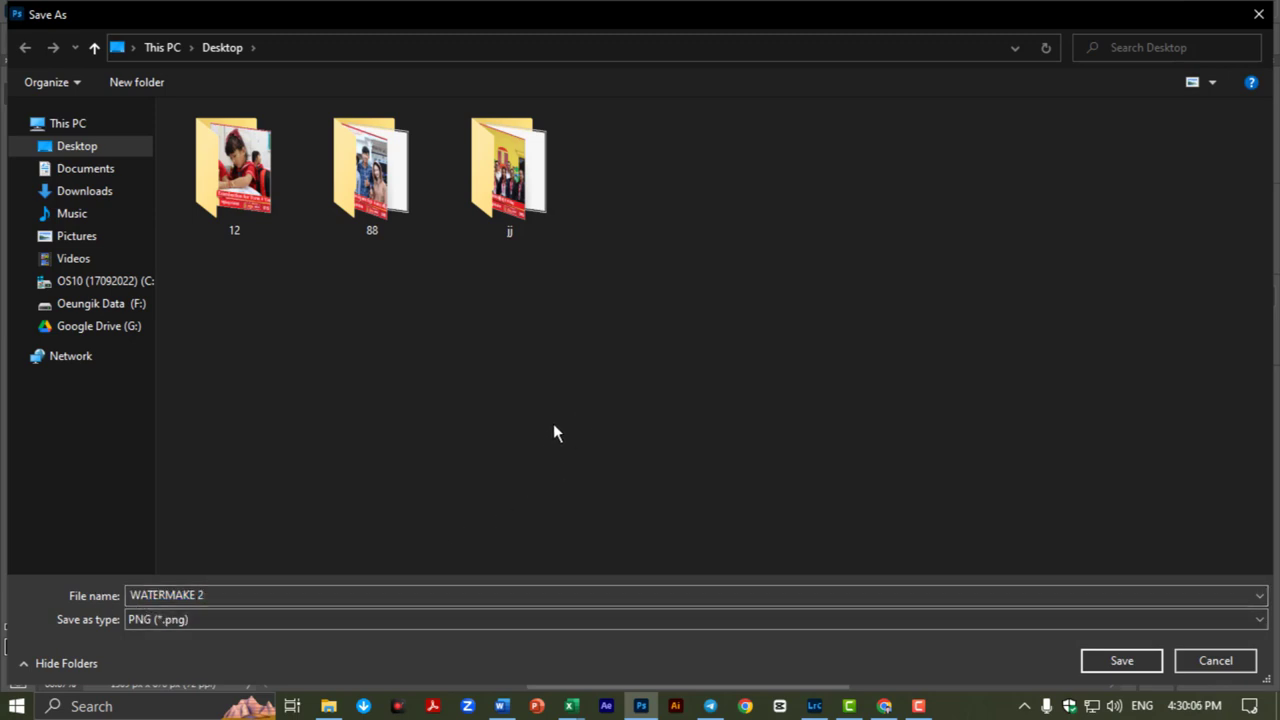
left_click(1112, 657)
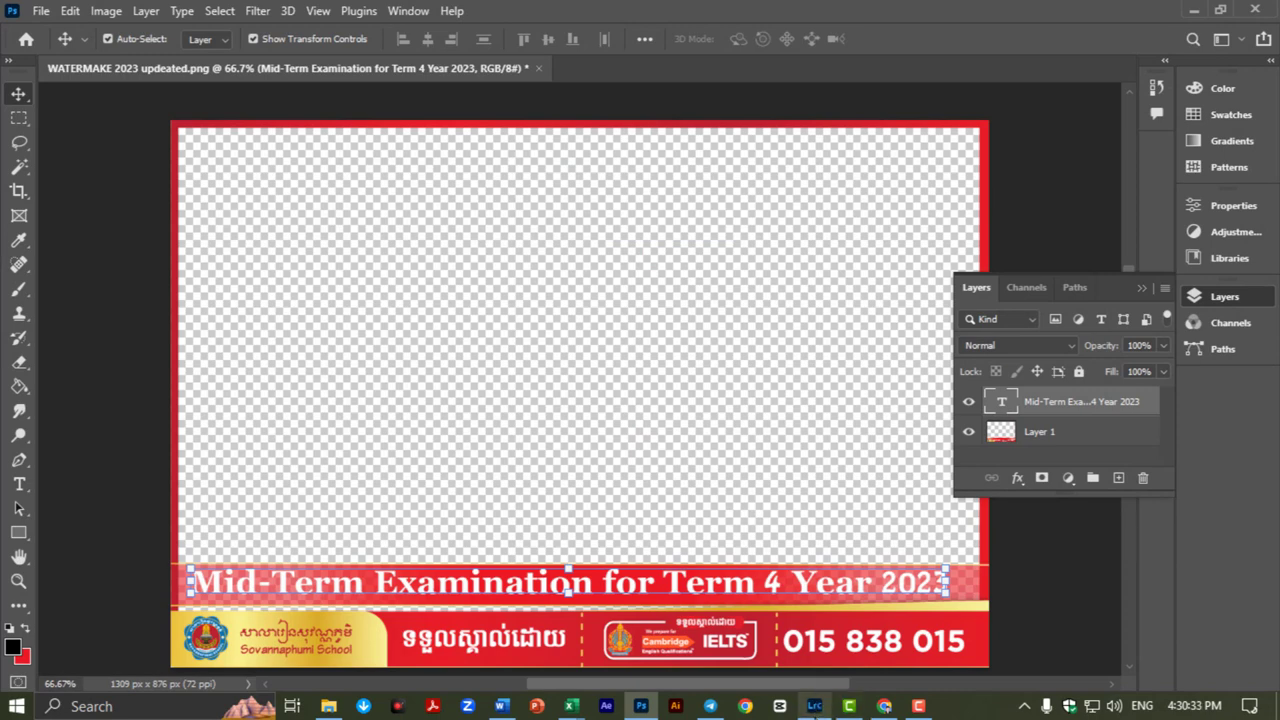
- Drag all 42 photos from New folder (11) into Lightroom's import window
left_click(815, 706)
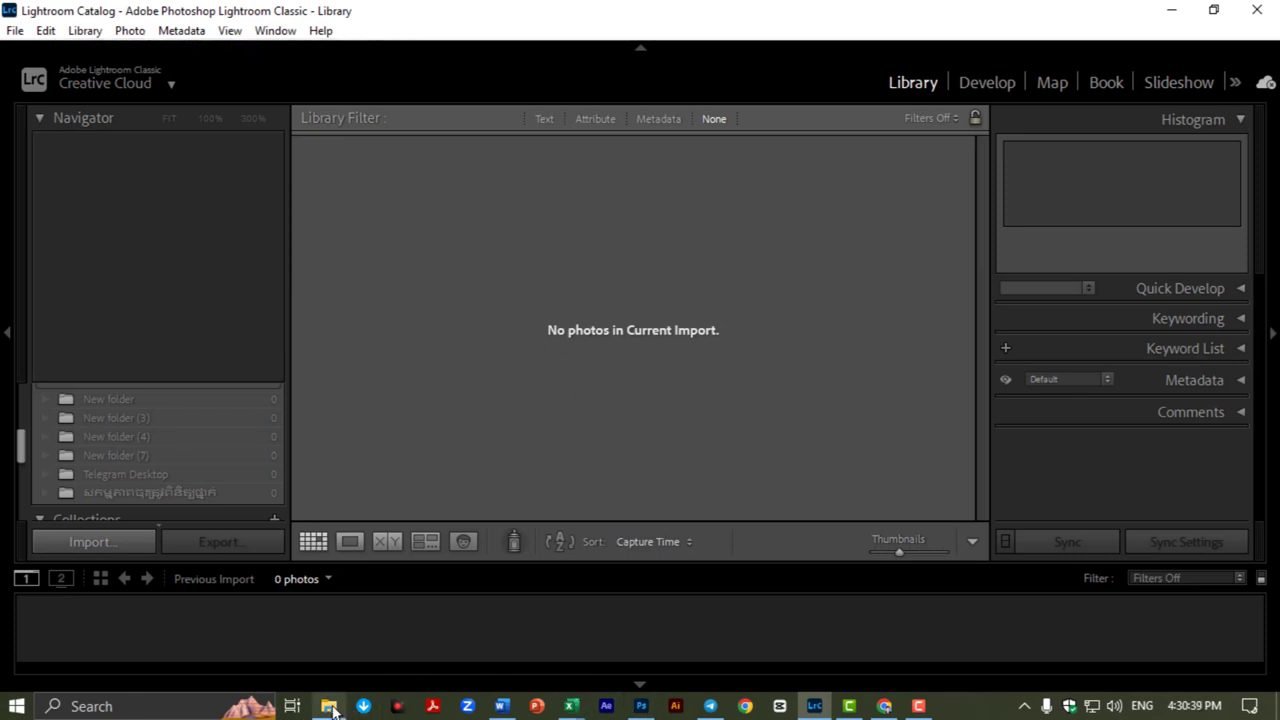
mouse_move(329, 706)
left_click(356, 650)
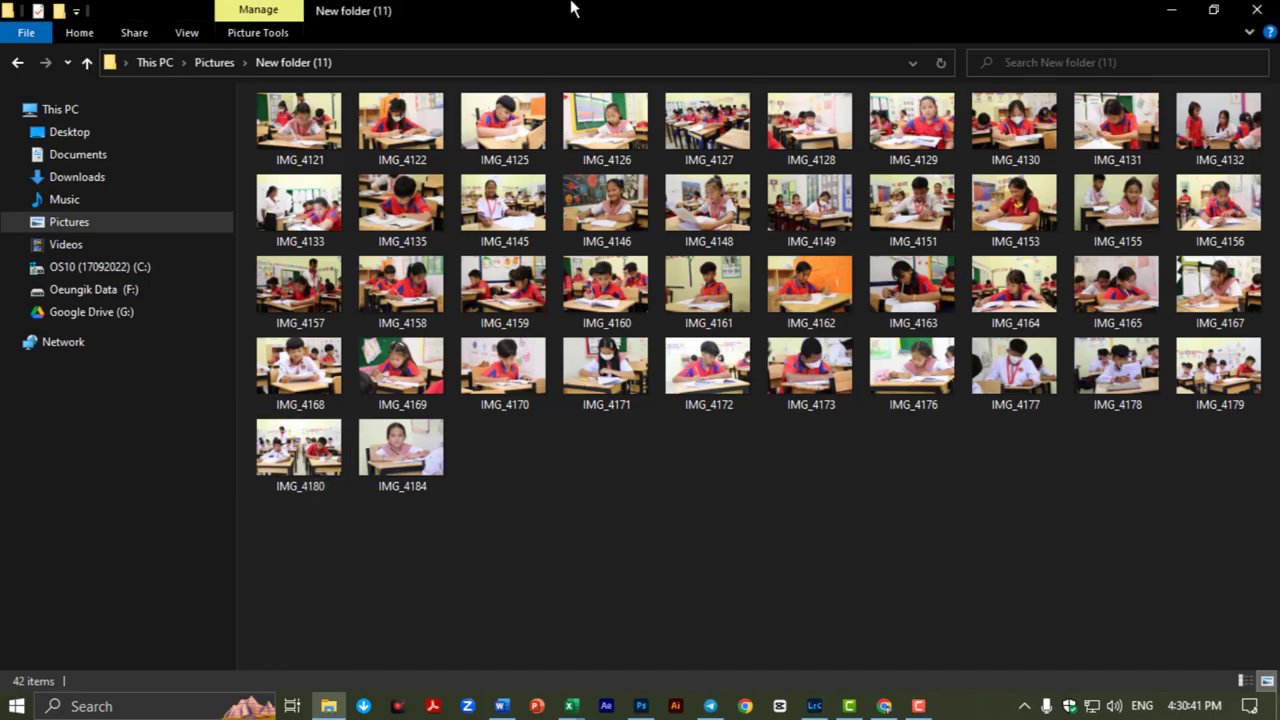
mouse_move(572, 8)
left_mouse_down()
mouse_move(383, 266)
mouse_move(328, 253)
left_mouse_up()
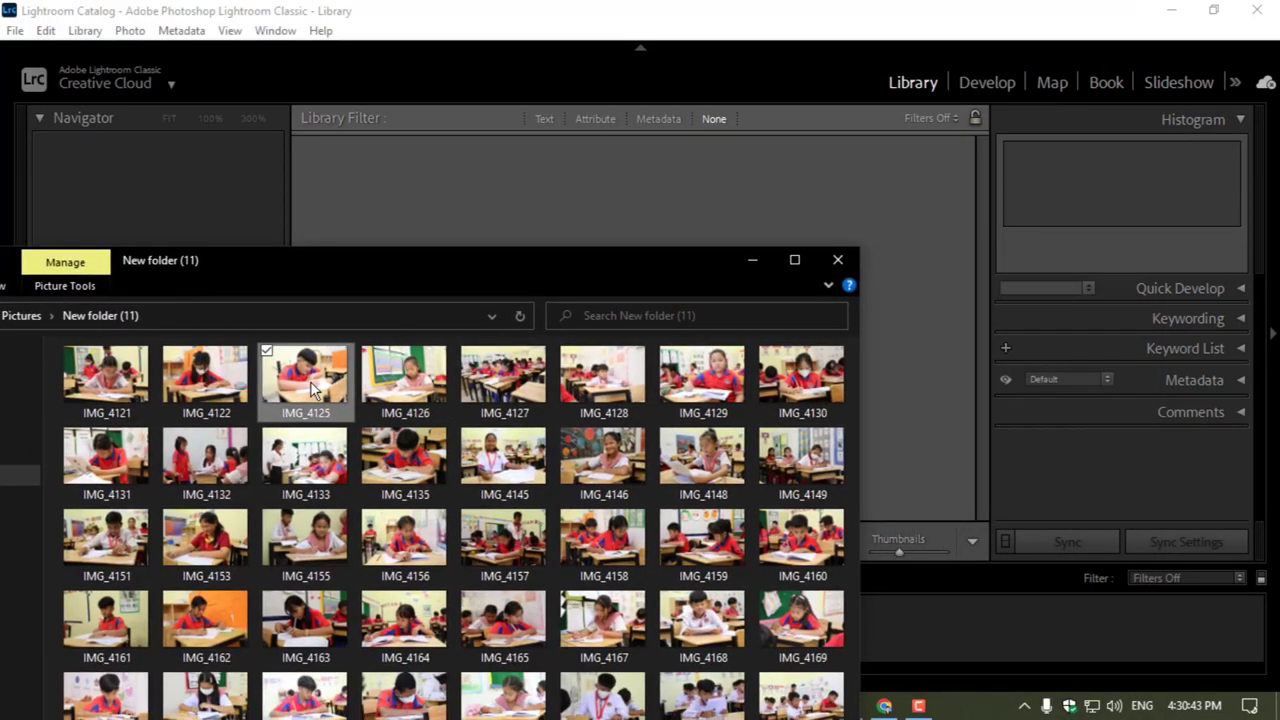
key("ctrl+a")
mouse_move(312, 388)
left_mouse_down()
mouse_move(128, 450)
mouse_move(564, 185)
left_mouse_up()
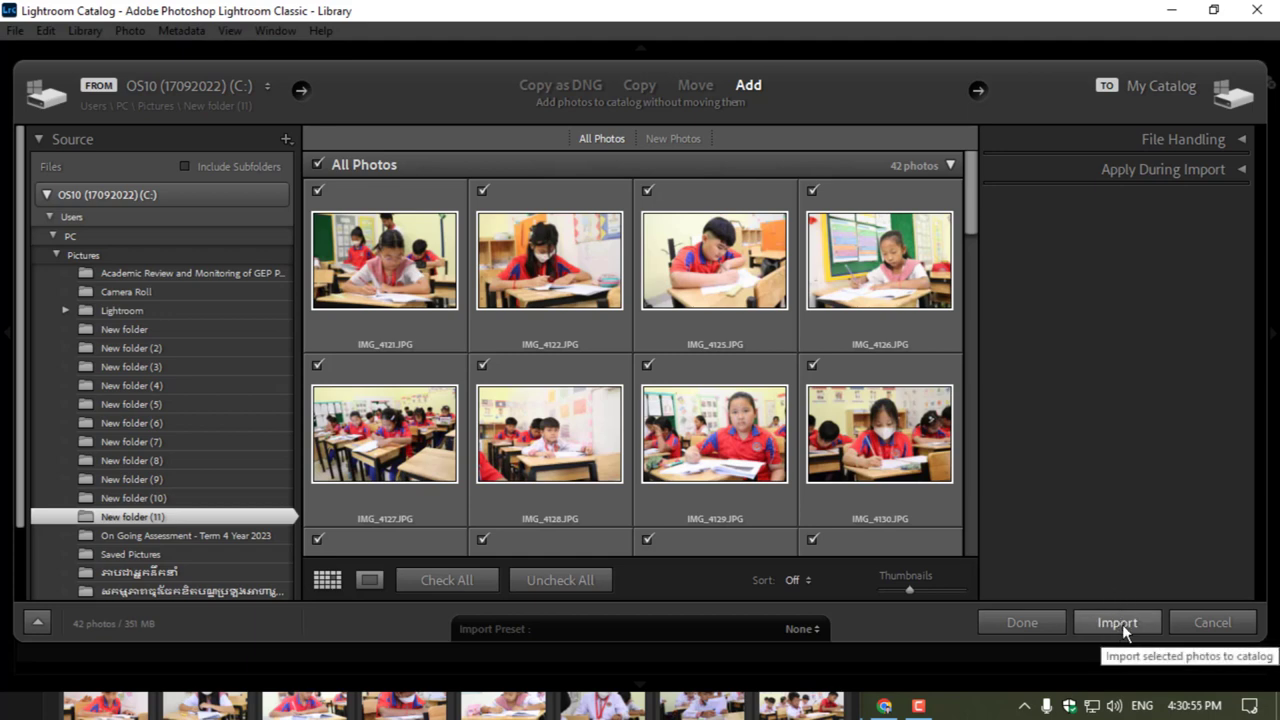
- Import the 42 photos, look through the Library grid, and select all 42
left_click(1120, 624)
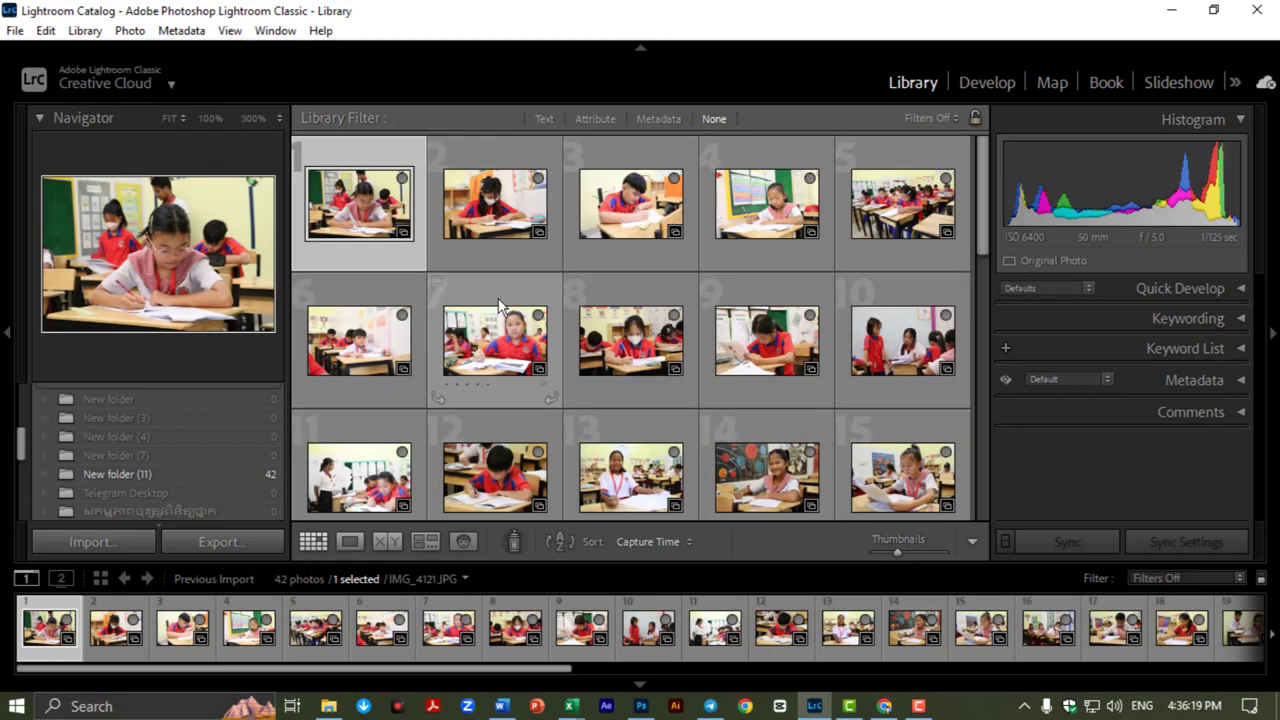
scroll(540, 330, "down", 2)
scroll(569, 342, "down", 3)
scroll(576, 344, "down", 3)
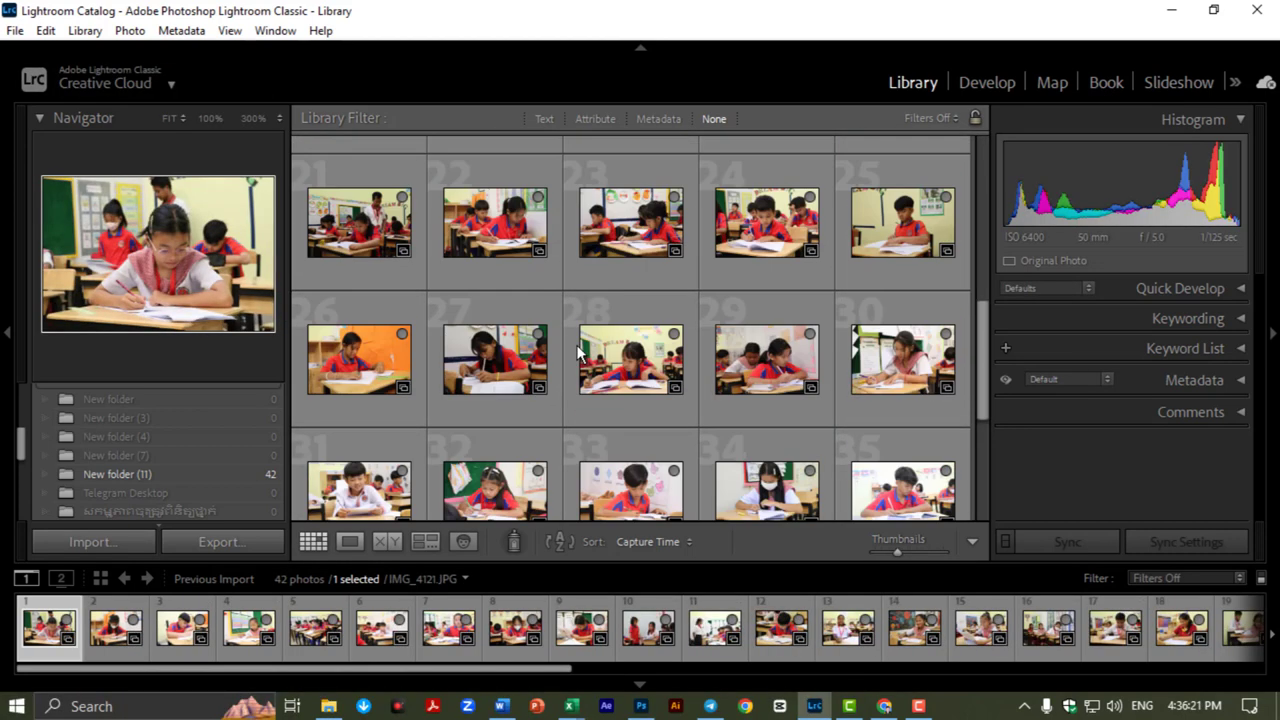
scroll(576, 344, "down", 3)
scroll(578, 350, "up", 5)
scroll(578, 350, "up", 4)
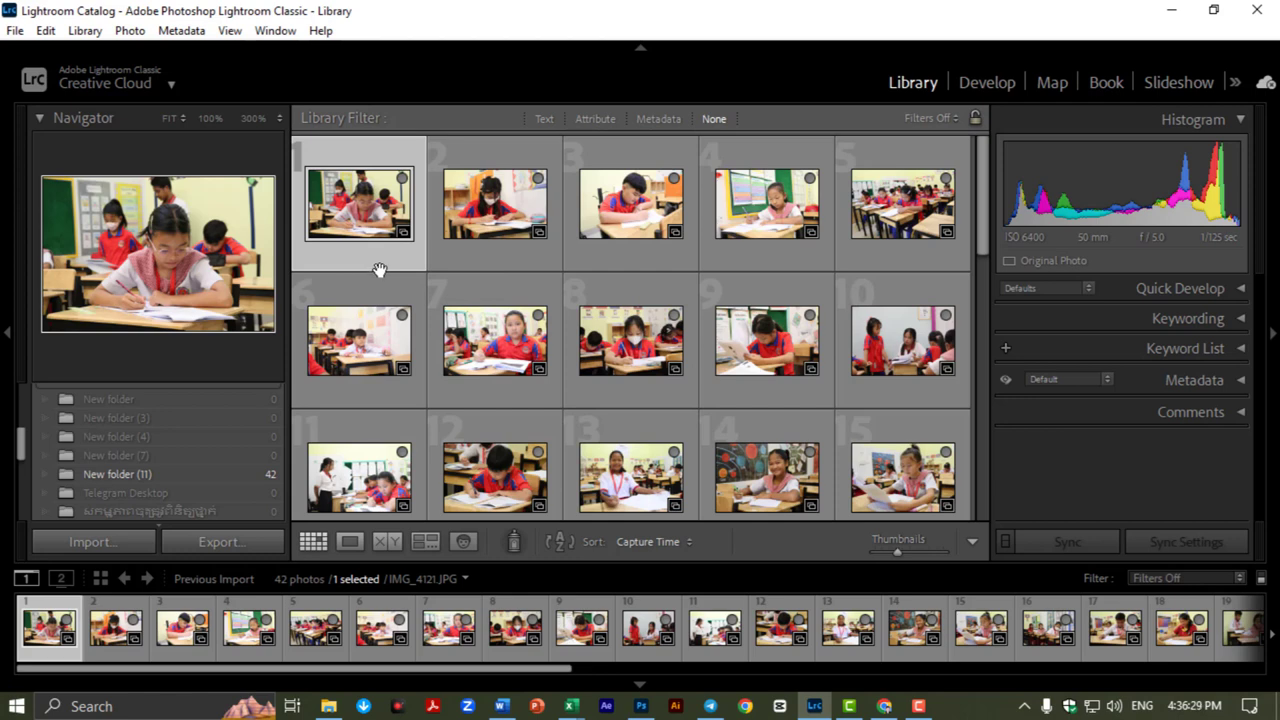
key("ctrl+a")
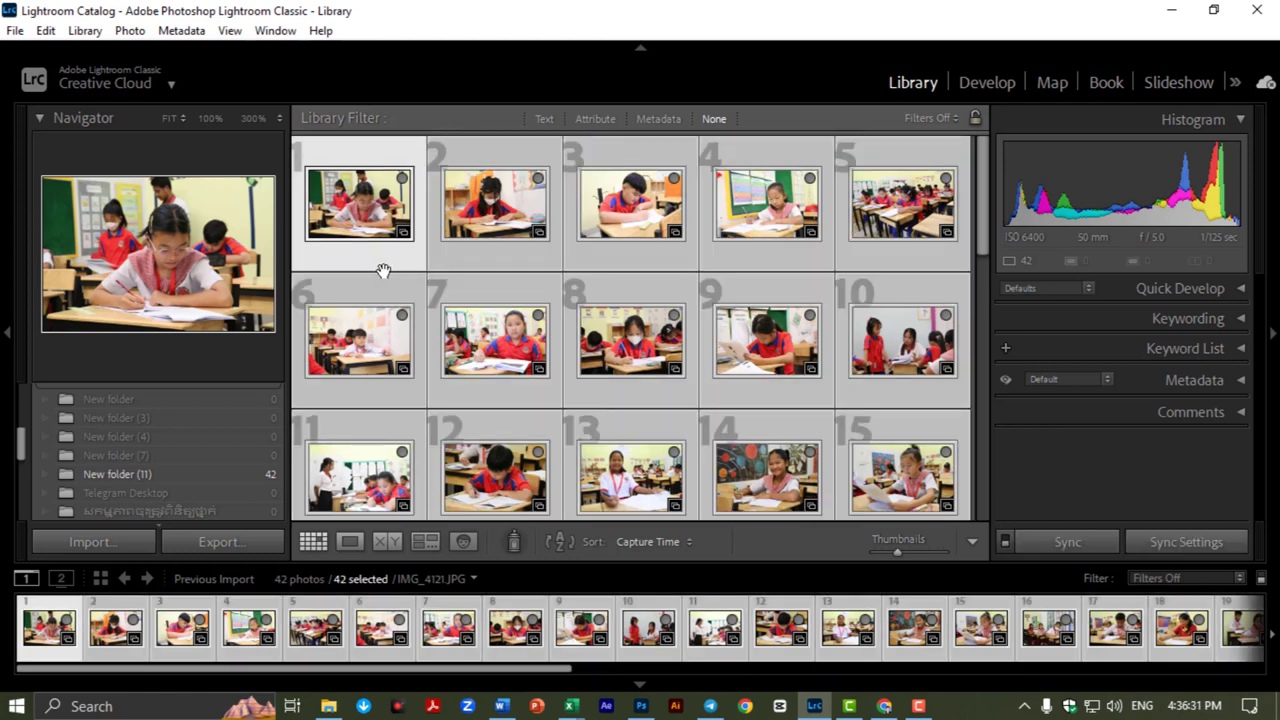
left_click(372, 247)
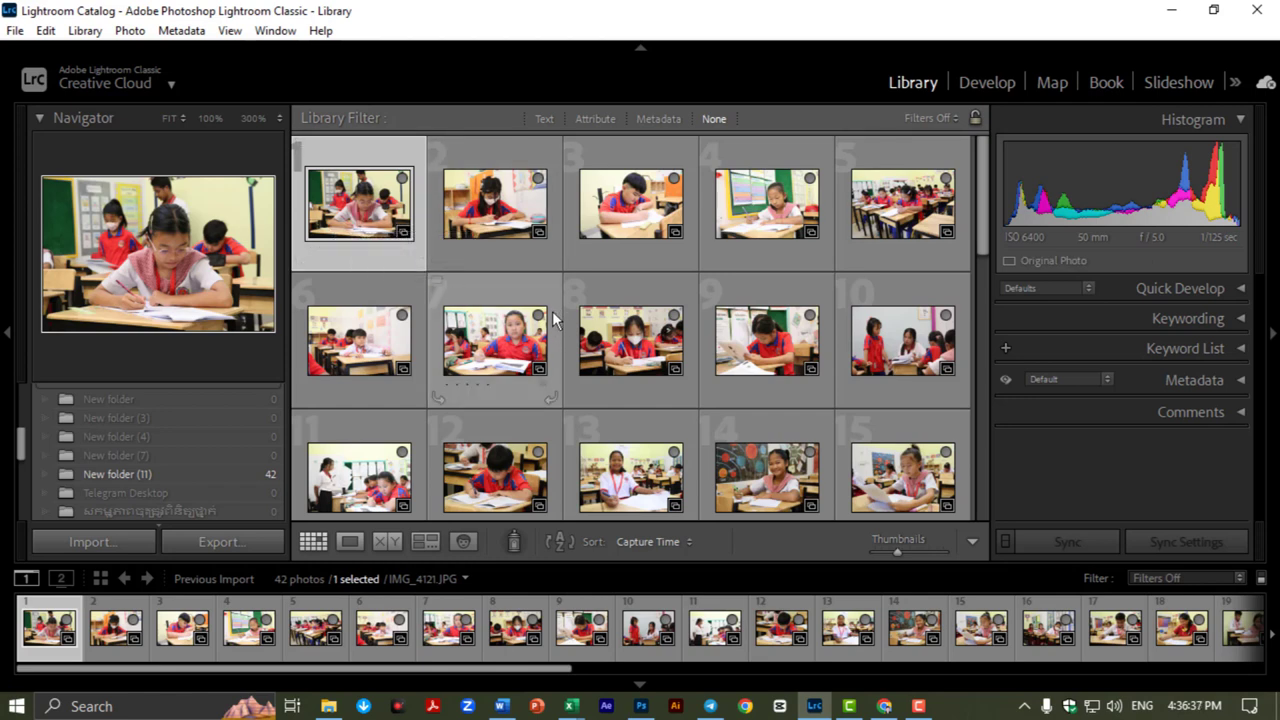
key("ctrl+a")
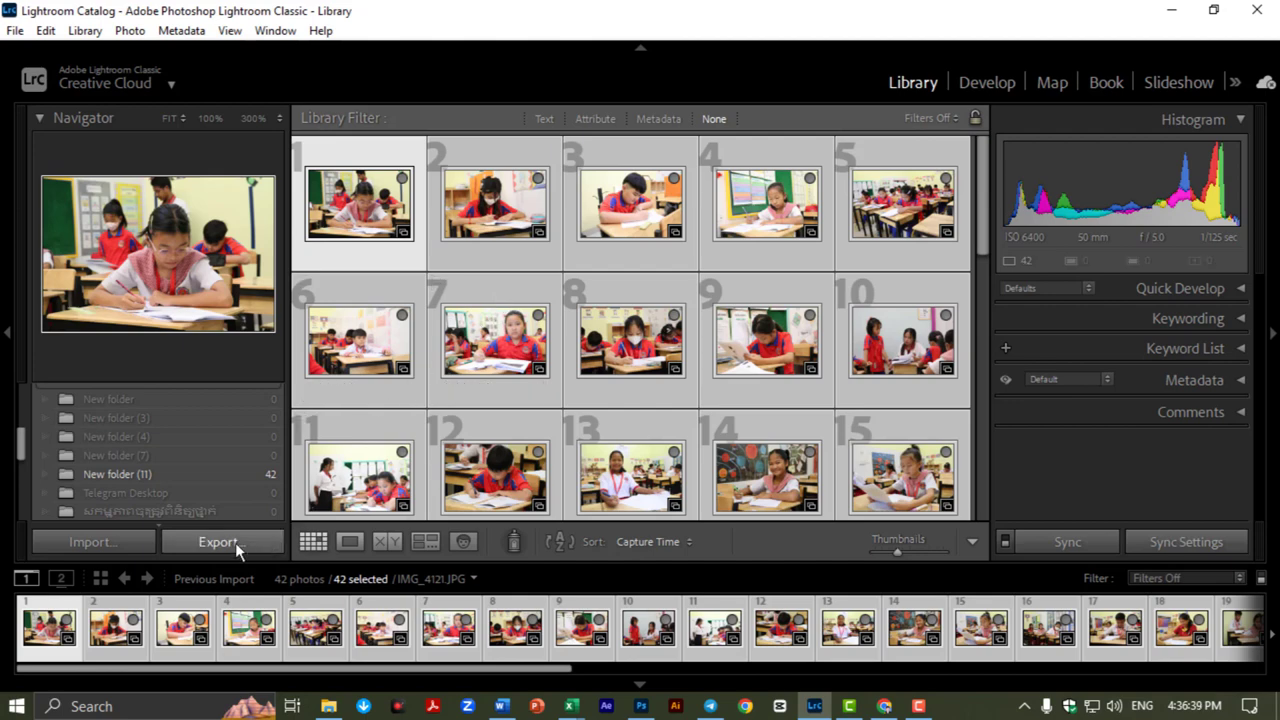
- In the export settings for the 42 photos, choose Edit Watermarks under Watermarking
left_click(235, 542)
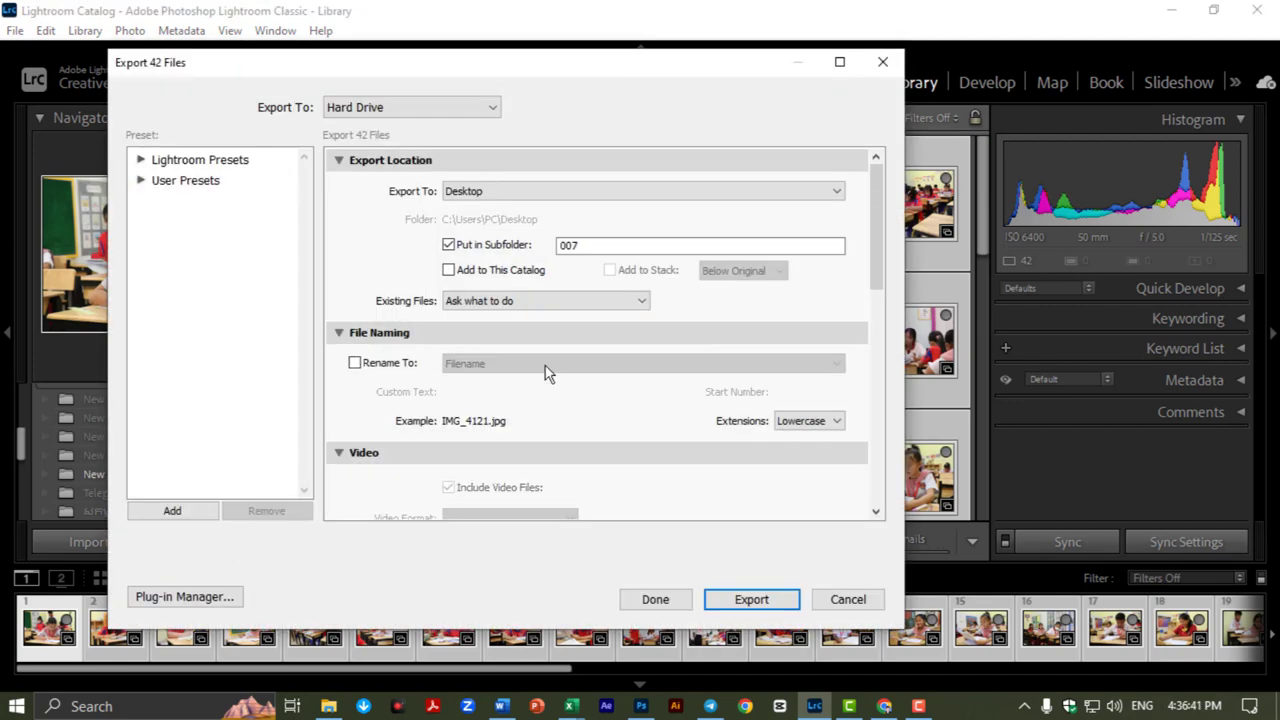
scroll(590, 365, "down", 10)
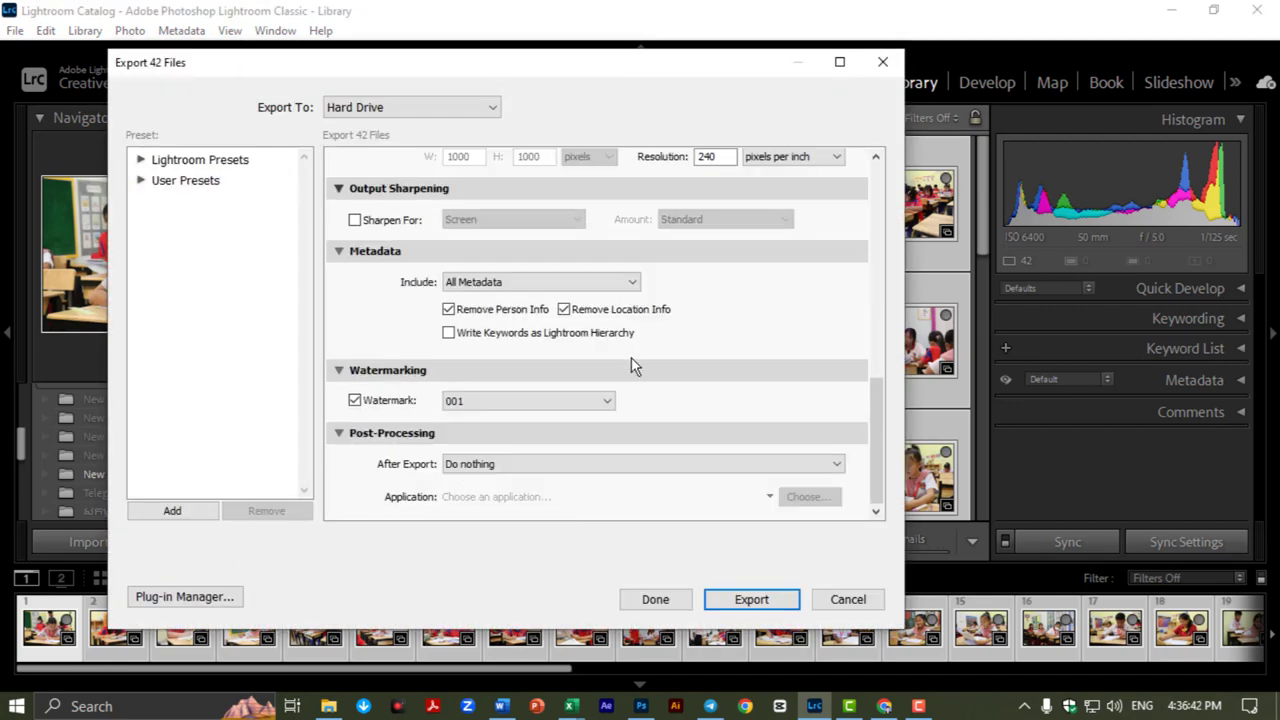
left_click(522, 402)
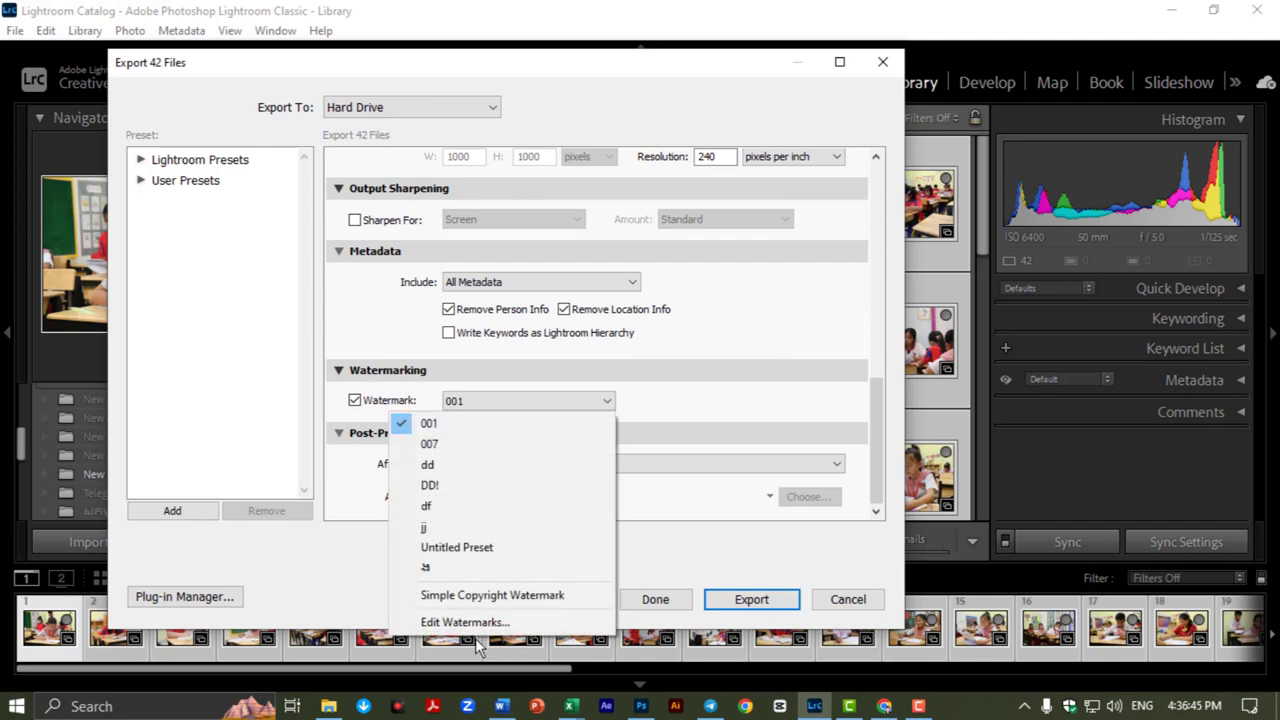
left_click(502, 622)
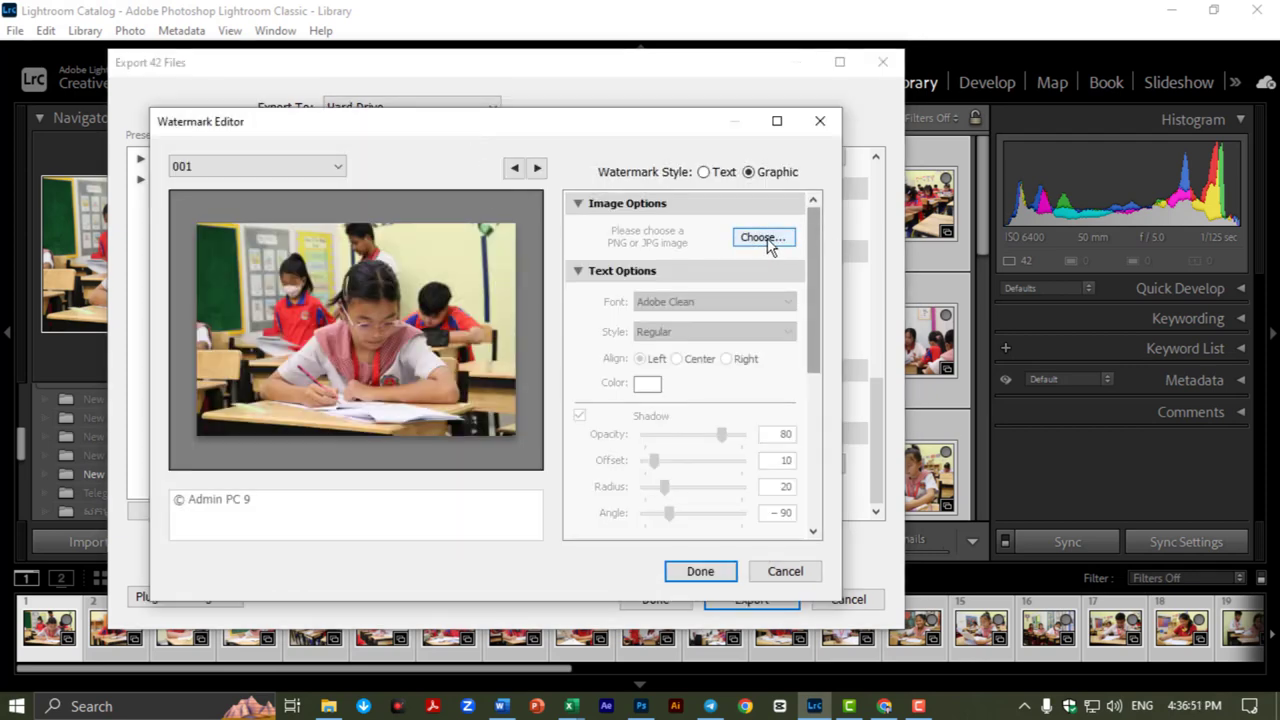
- Use the WATERMAKE 2 image as the graphic watermark
left_click(771, 247)
left_click(658, 378)
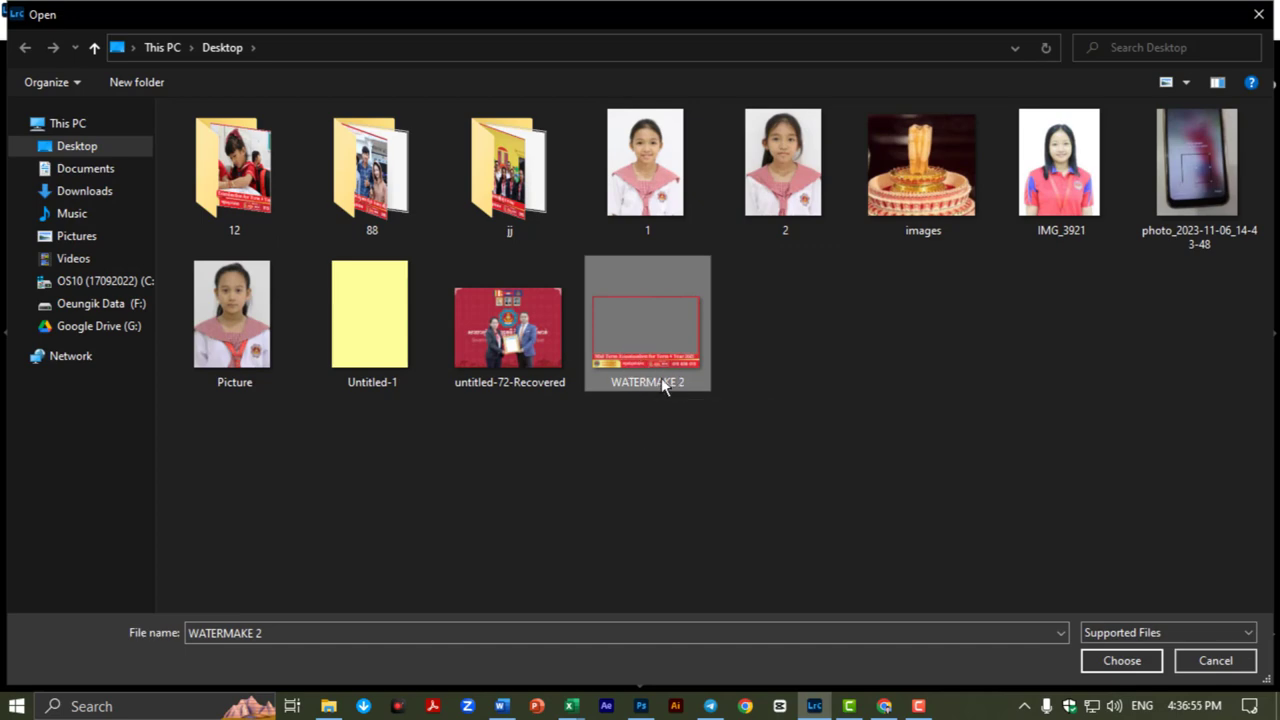
double_click(641, 358)
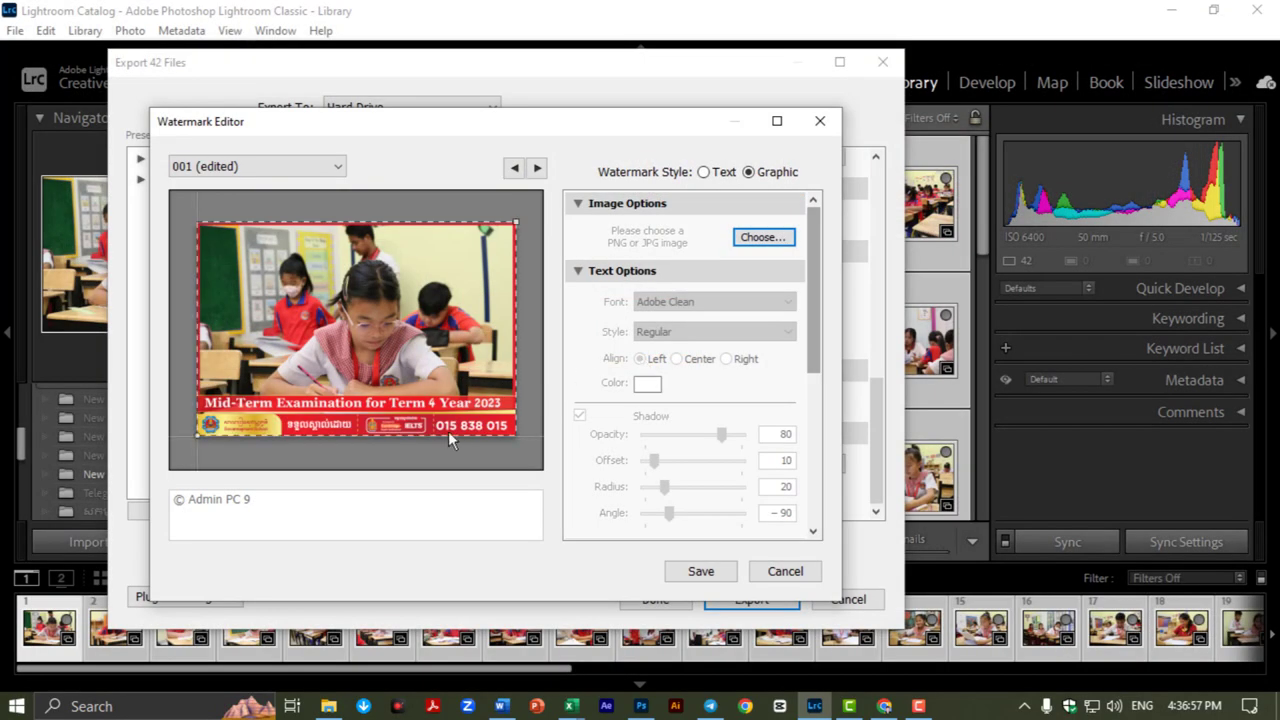
scroll(808, 497, "down", 3)
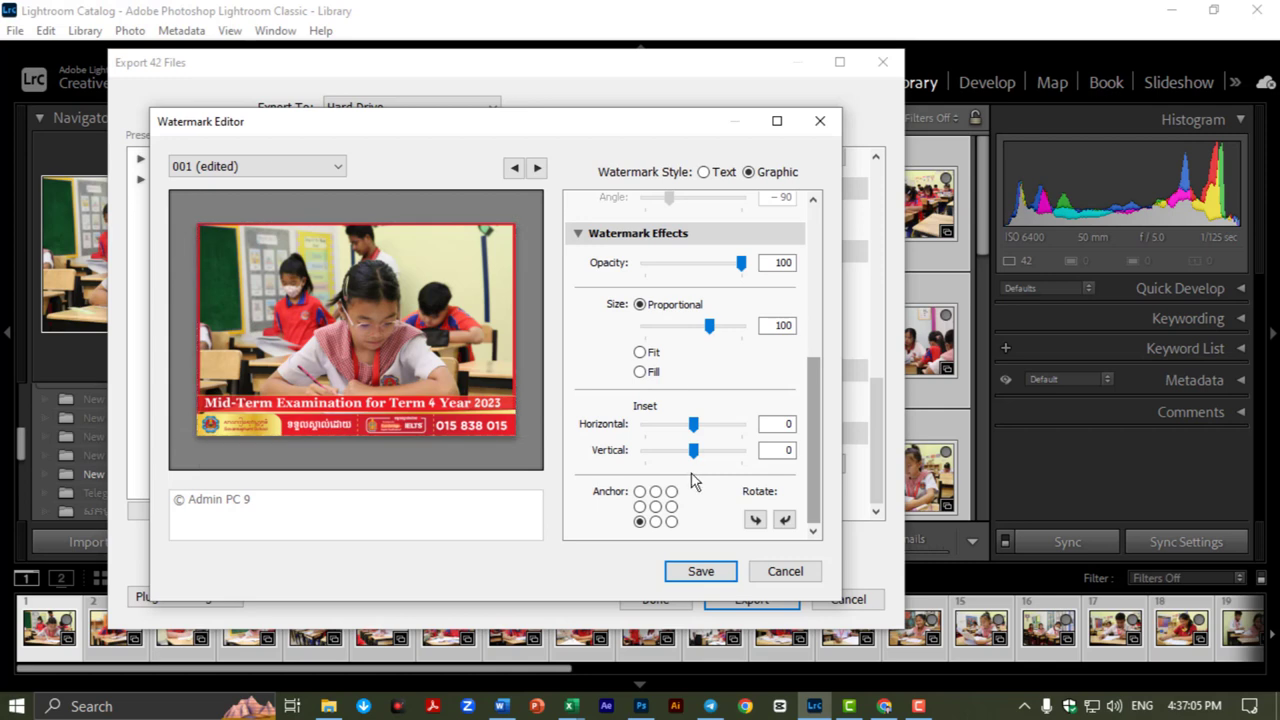
scroll(700, 478, "up", 3)
scroll(712, 464, "down", 3)
scroll(665, 380, "up", 3)
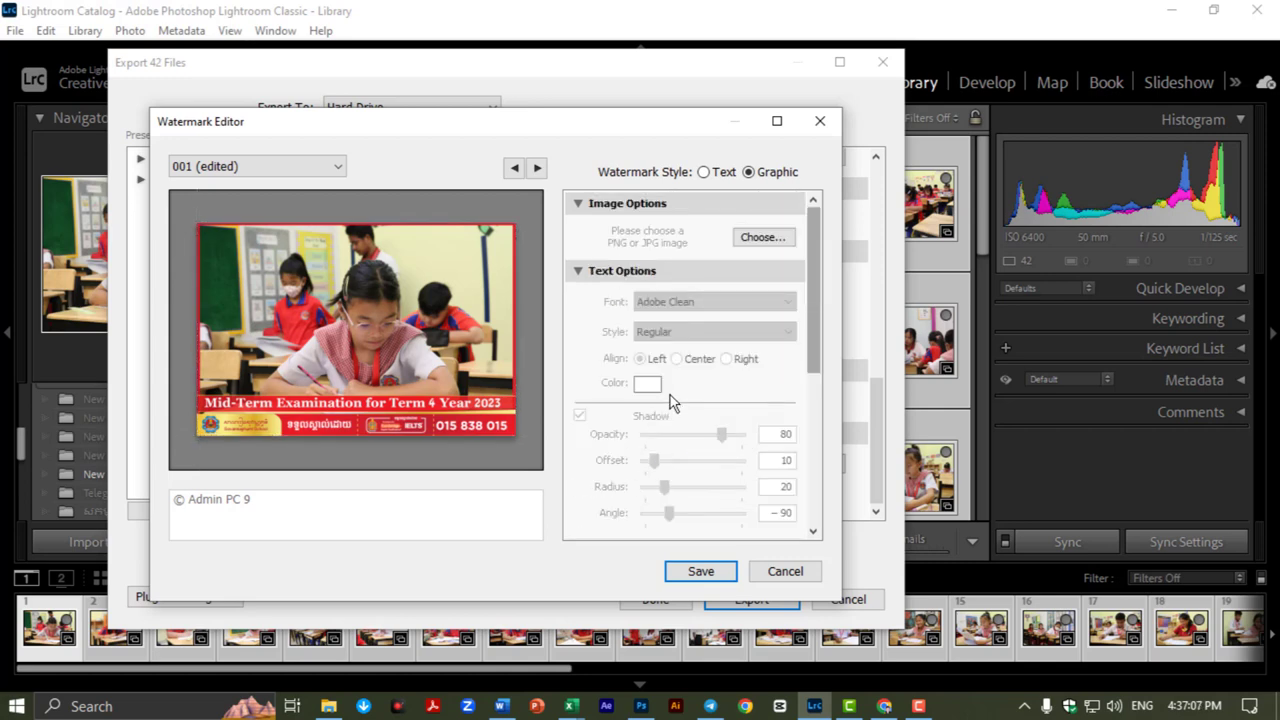
scroll(752, 482, "down", 3)
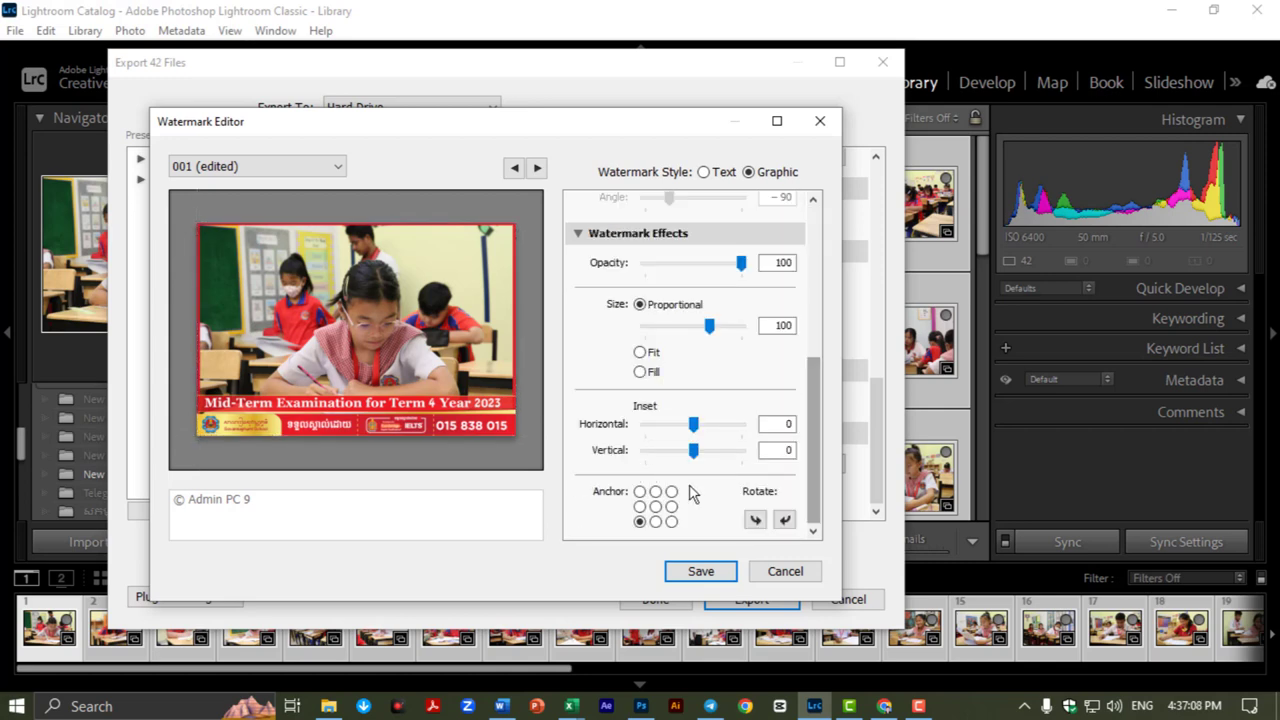
- Save the watermark settings as a preset named 0007
left_click(701, 572)
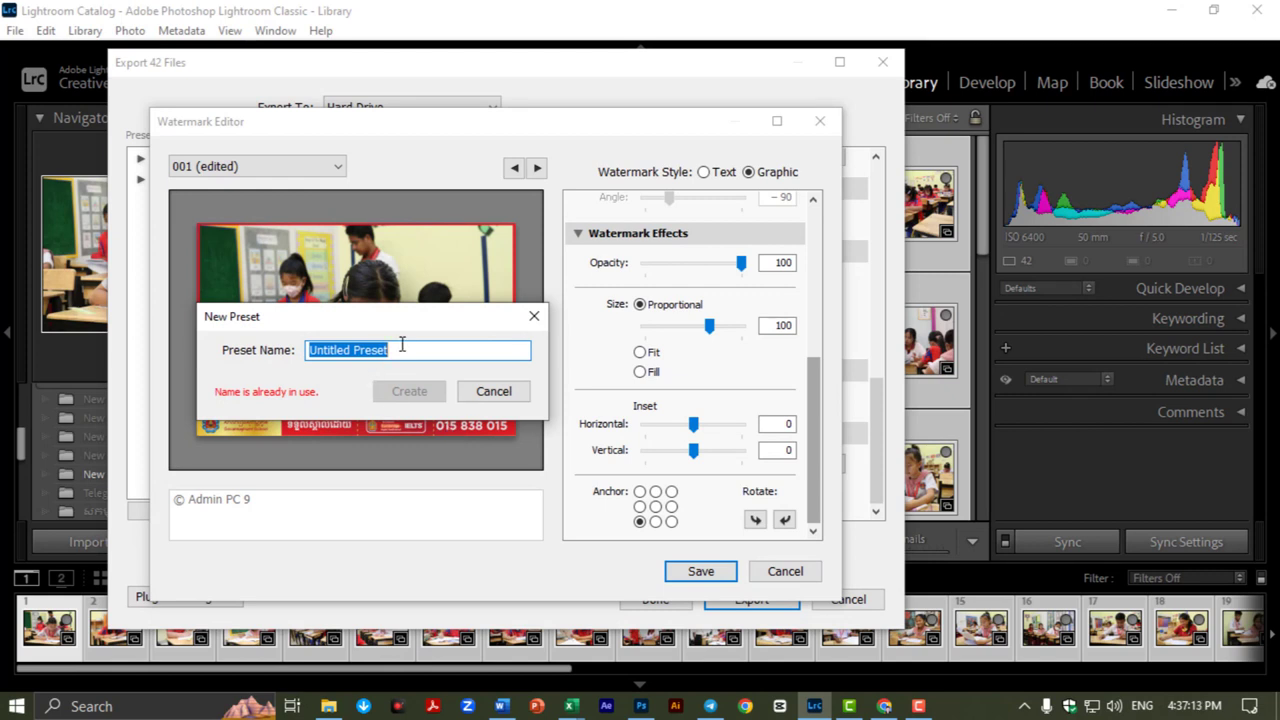
type("007")
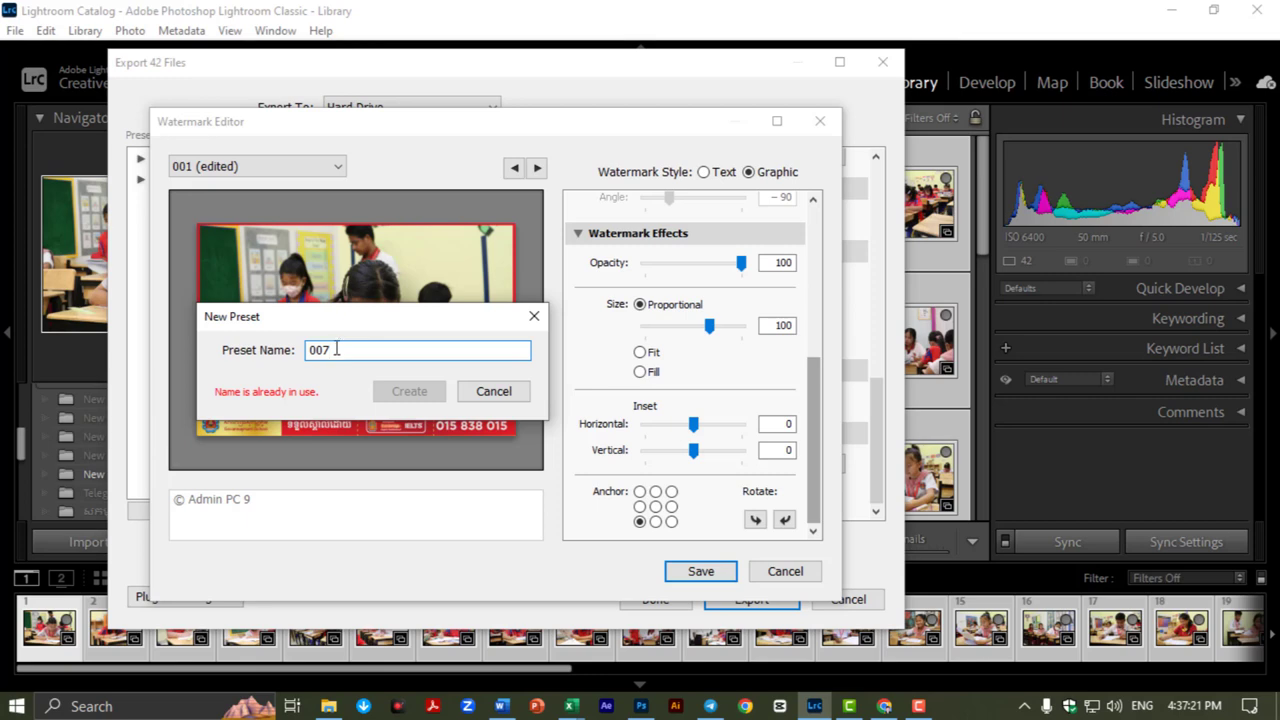
type("0")
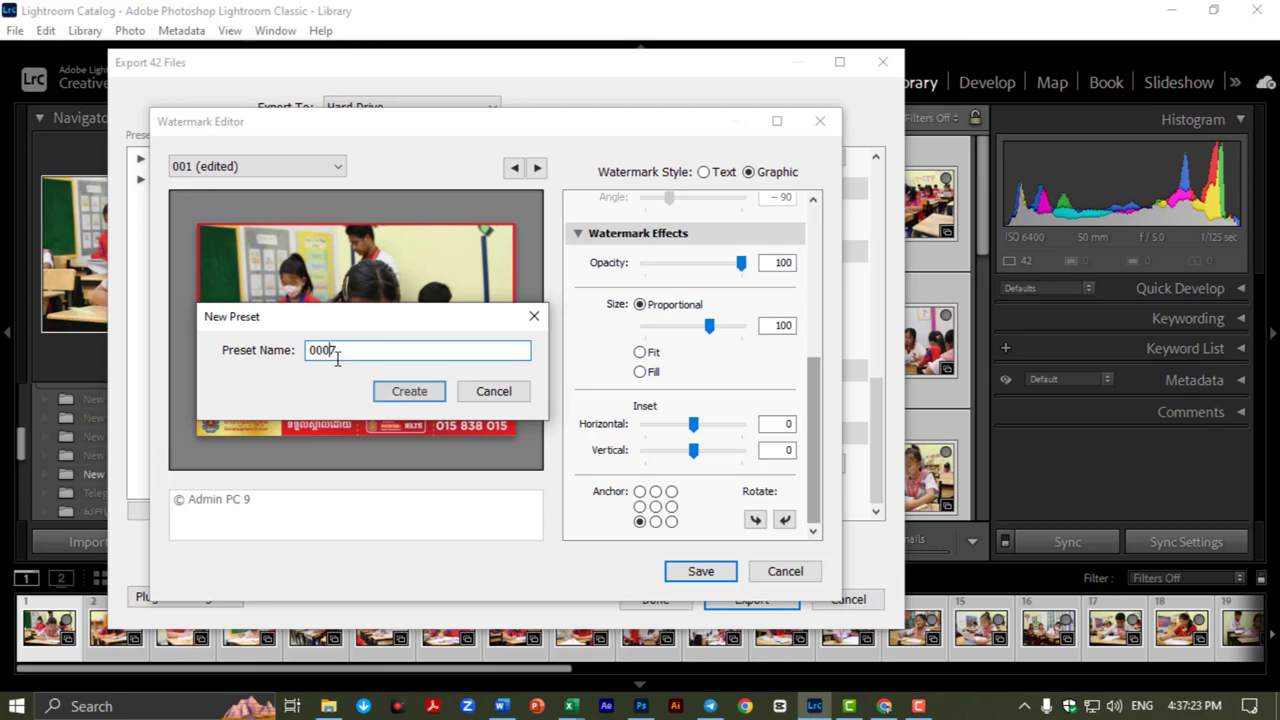
left_click(410, 396)
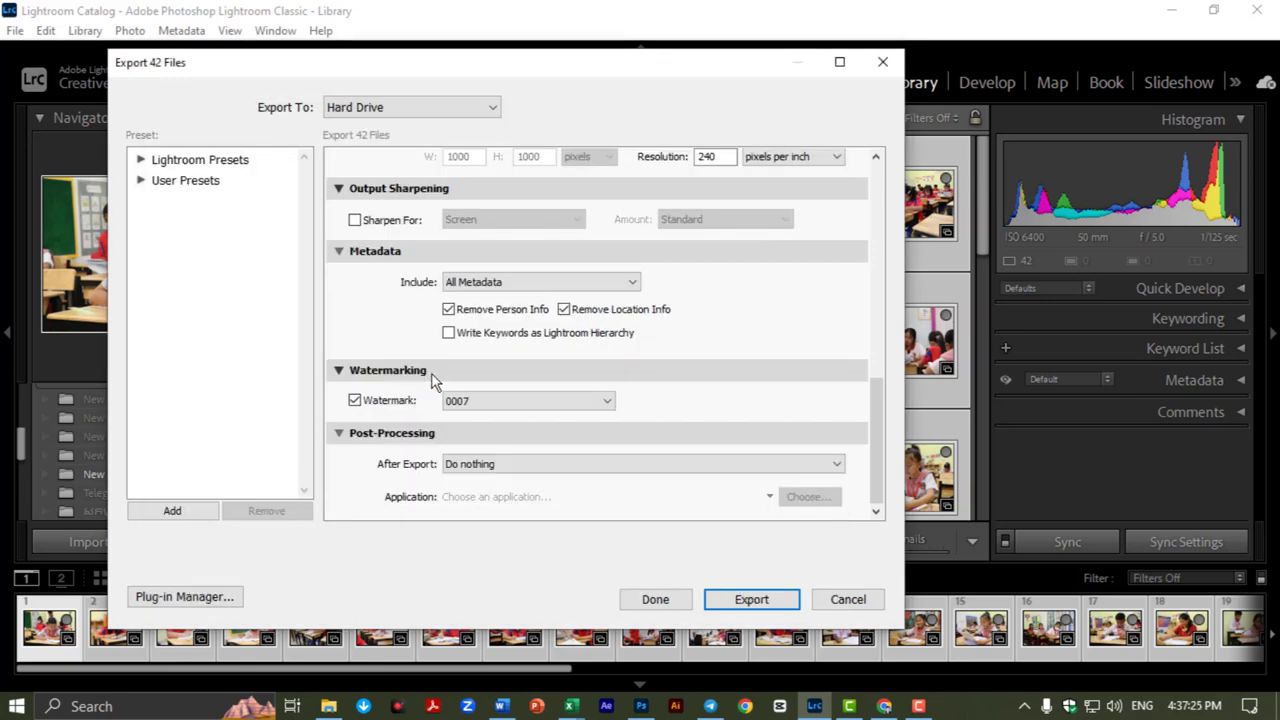
- Keep Desktop as the export location and rename the subfolder from 007 to 0007
scroll(627, 409, "up", 15)
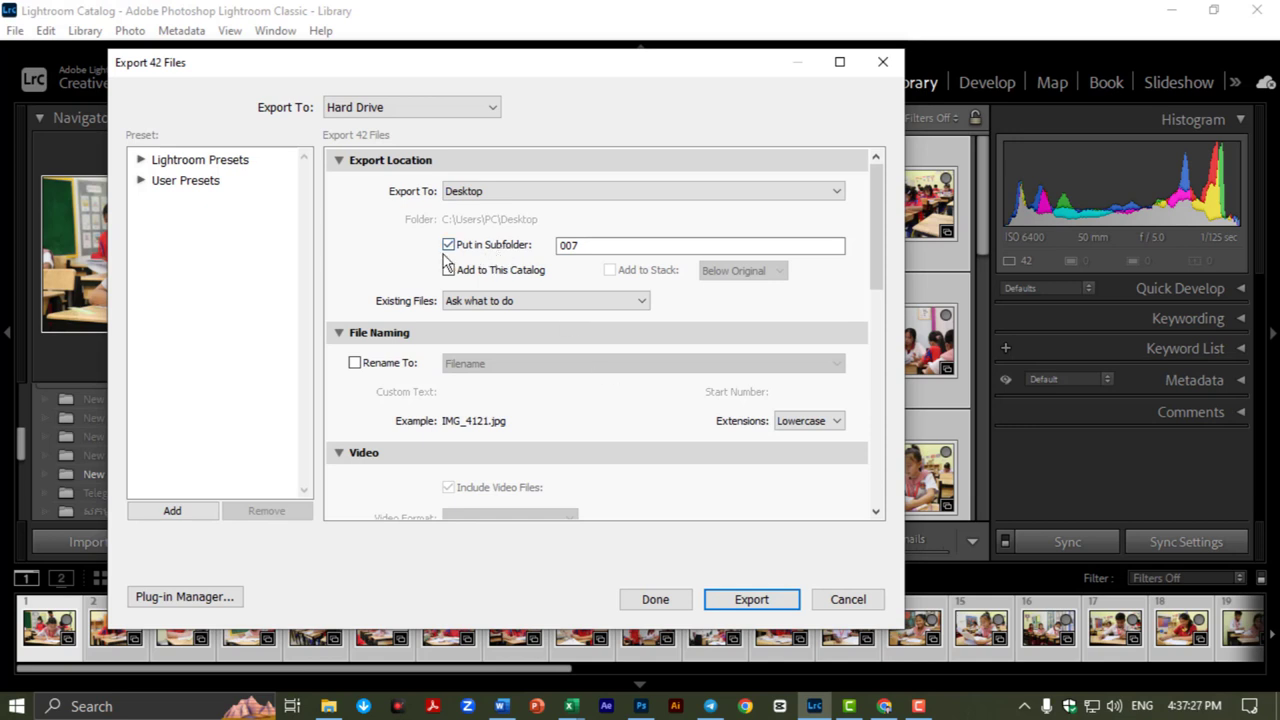
left_click(560, 195)
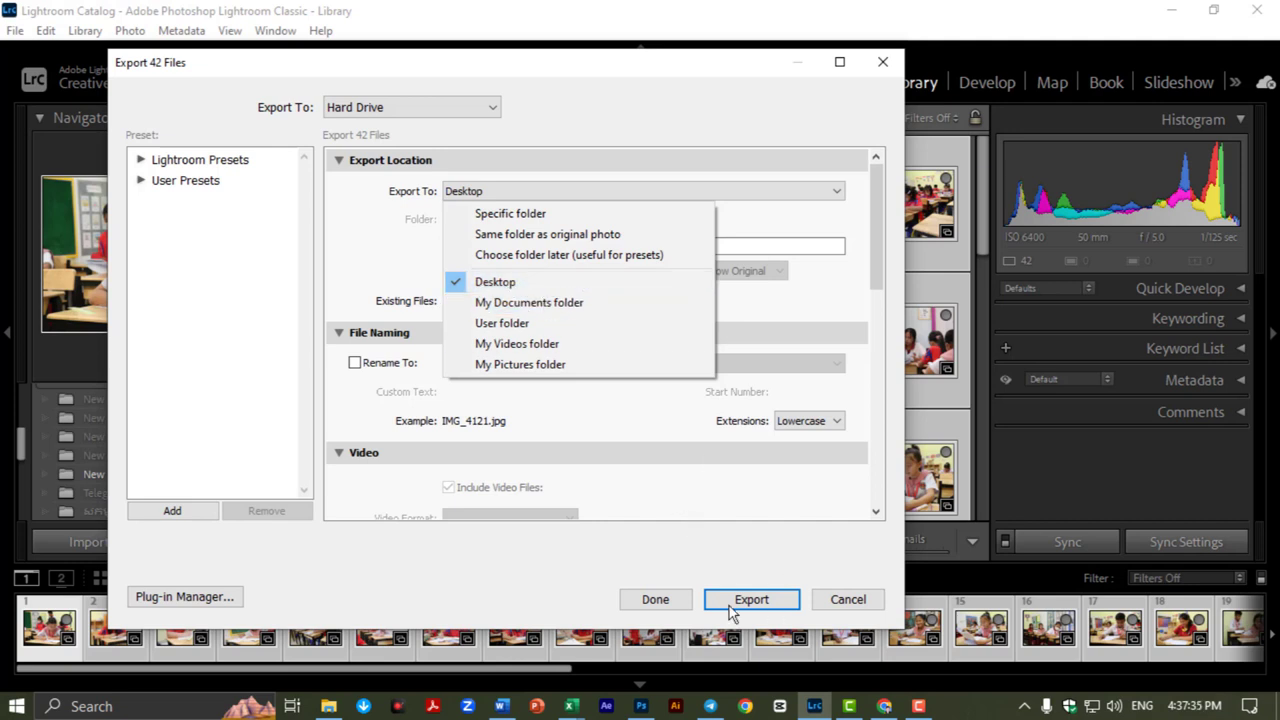
left_click(523, 285)
scroll(579, 317, "down", 10)
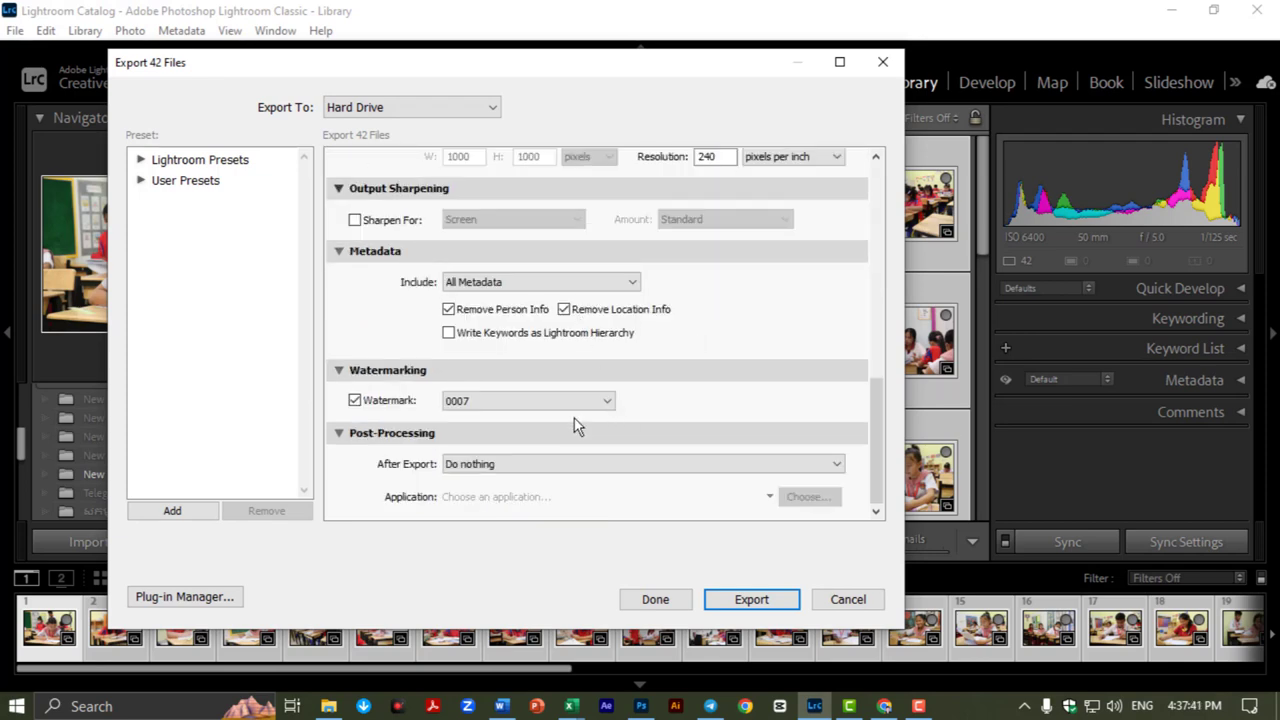
scroll(595, 420, "up", 10)
left_click(591, 245)
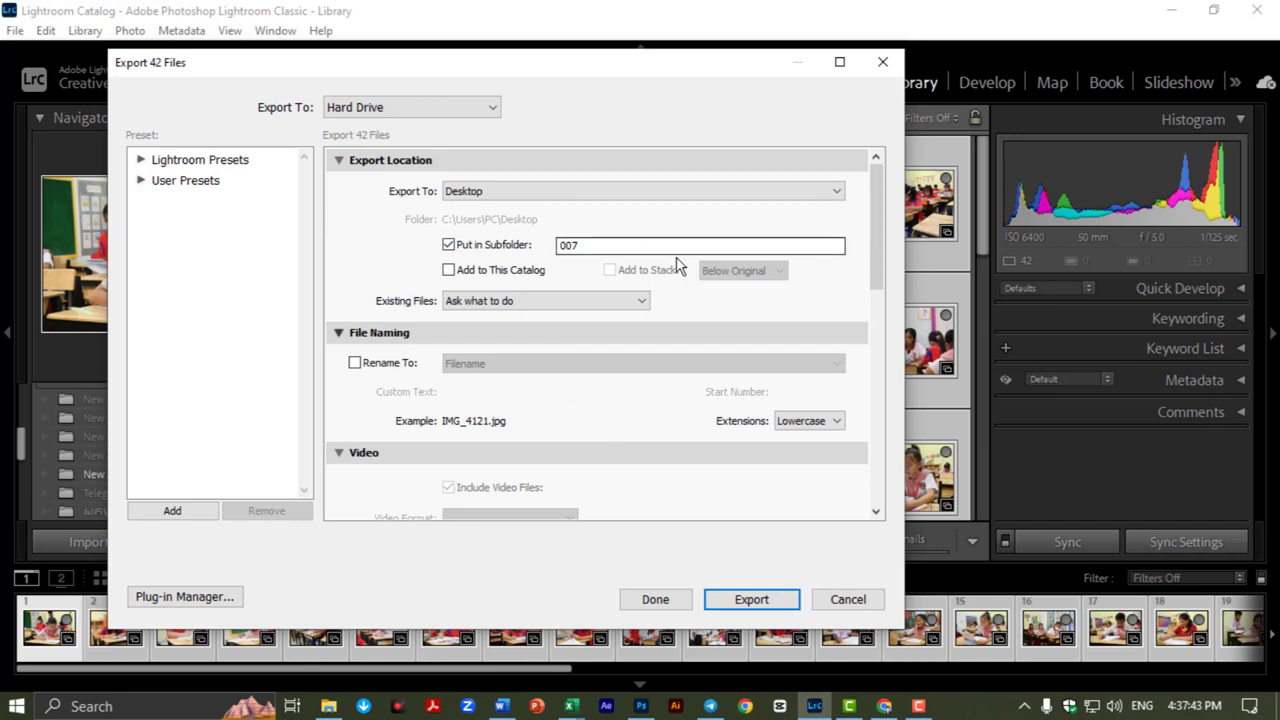
left_click(581, 245)
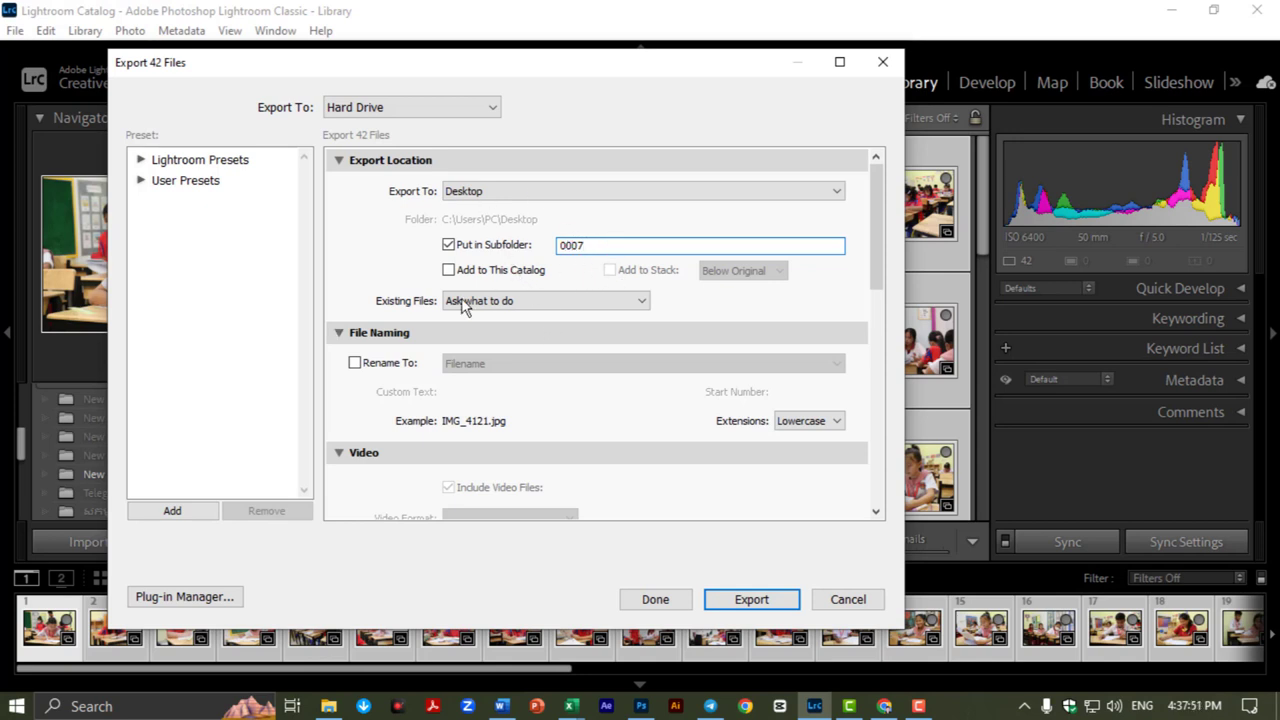
scroll(633, 457, "down", 10)
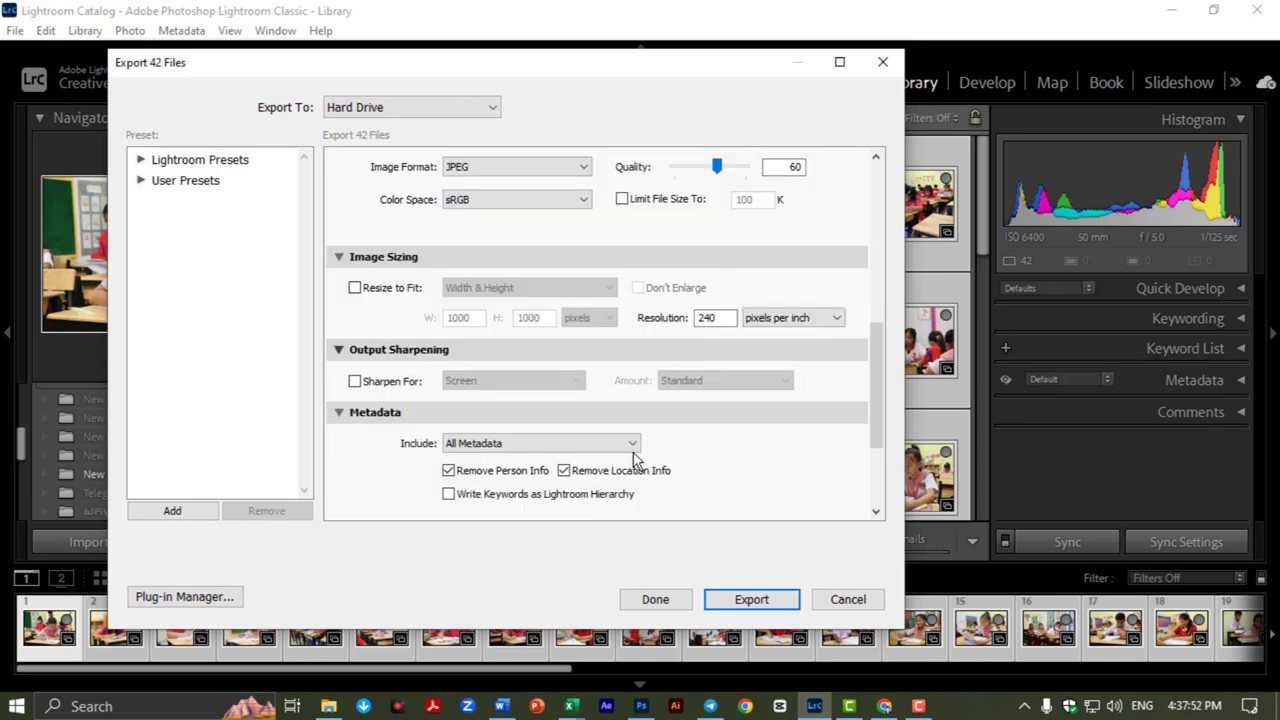
- Start exporting the 42 photos and shrink Lightroom to reveal the Desktop's 0007 folder
left_click(751, 600)
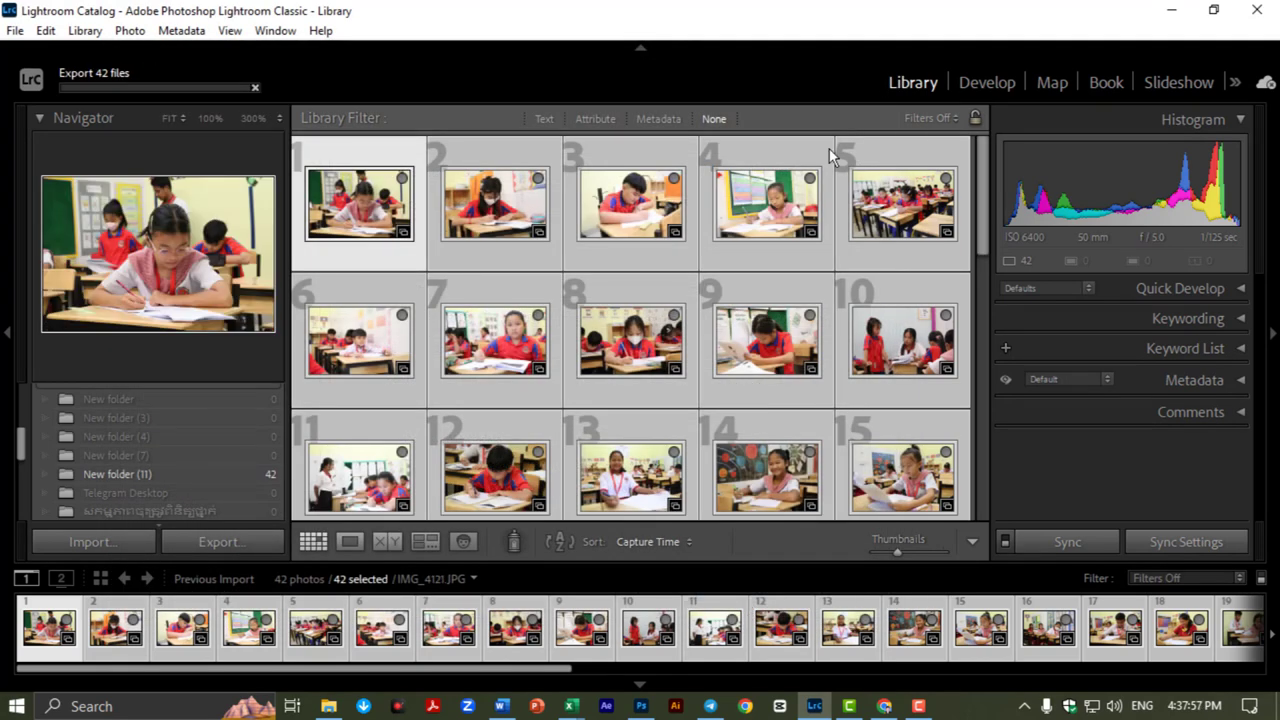
double_click(845, 10)
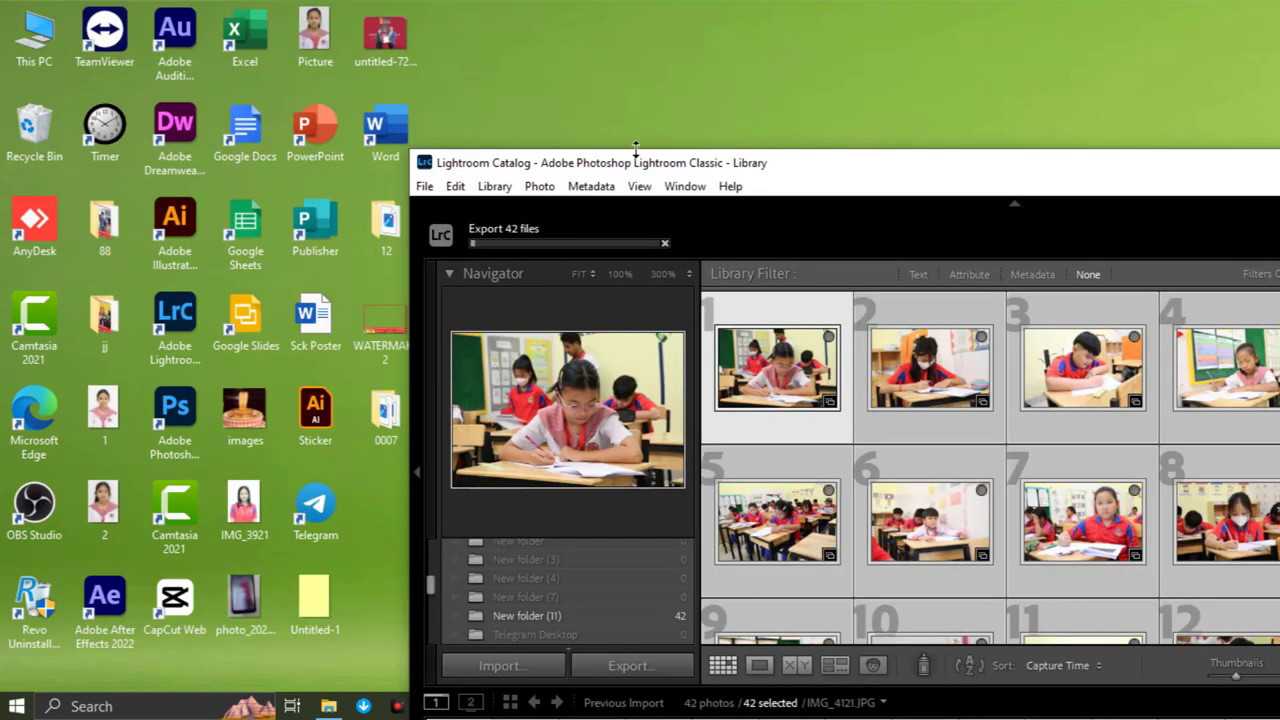
left_click_drag(862, 174, 914, 137)
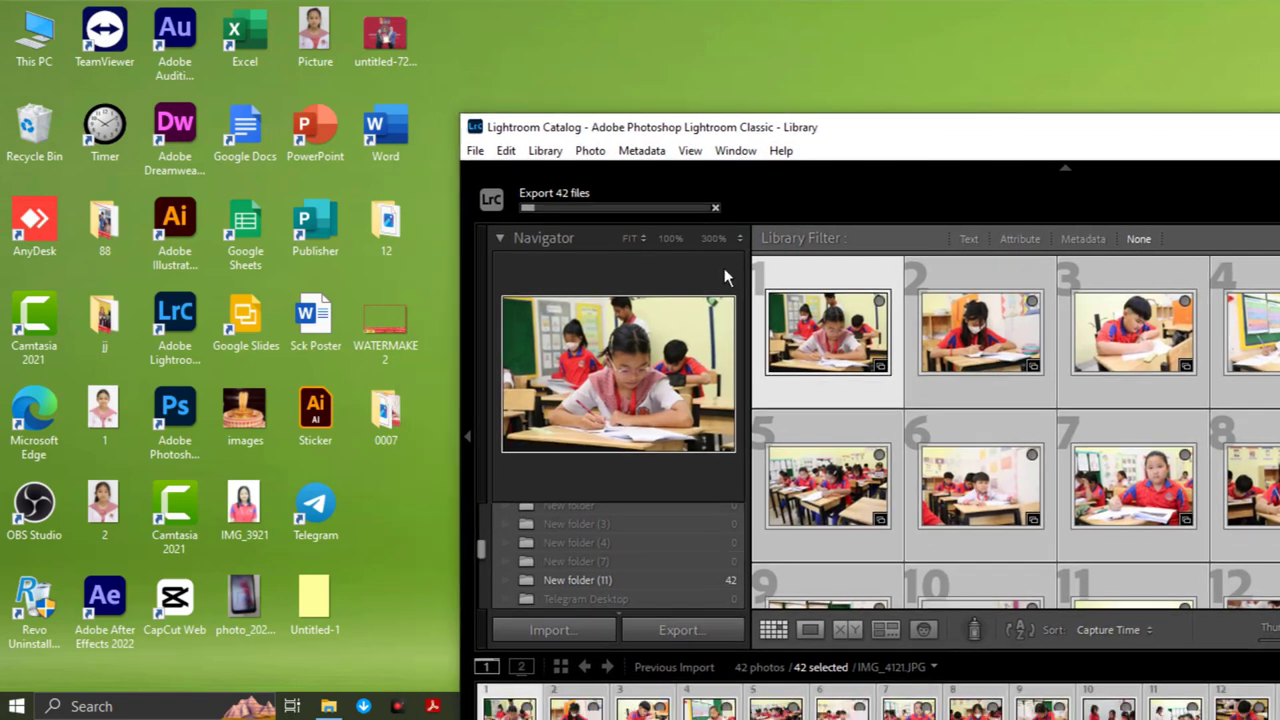
mouse_move(386, 415)
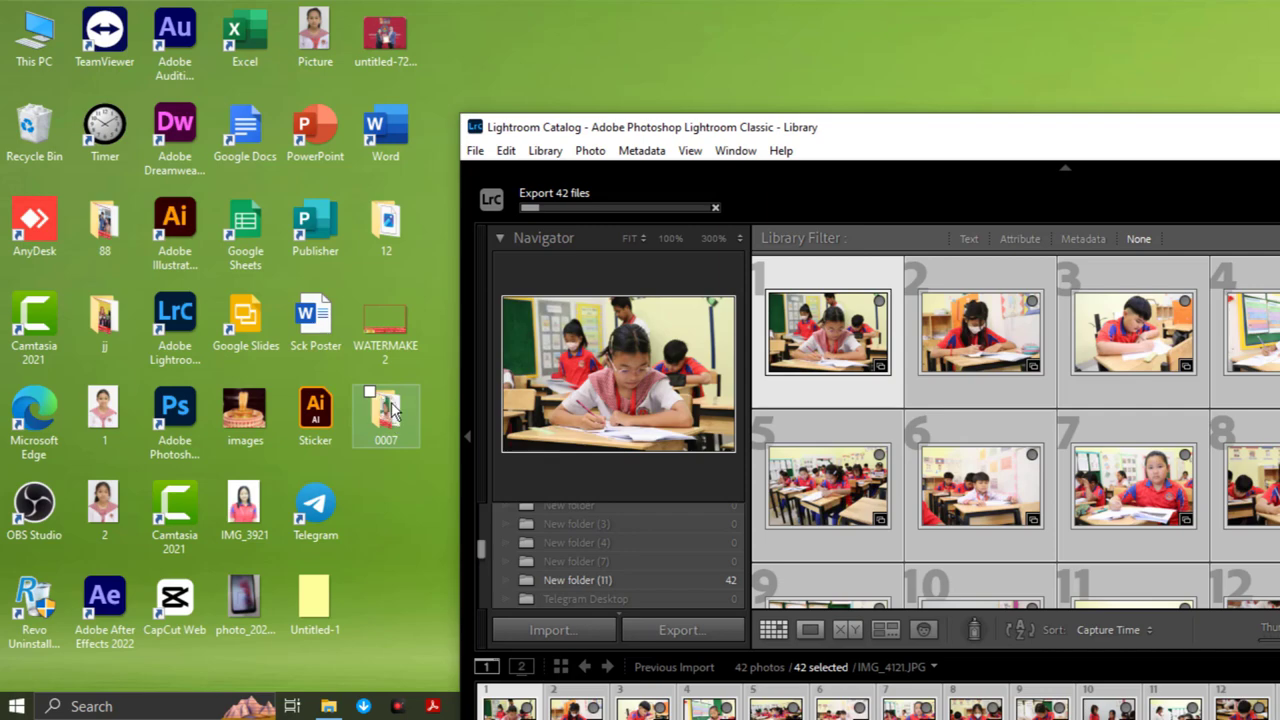
- Open the 0007 folder, enlarge its thumbnails, and check IMG_4130's banner in Photos
double_click(386, 416)
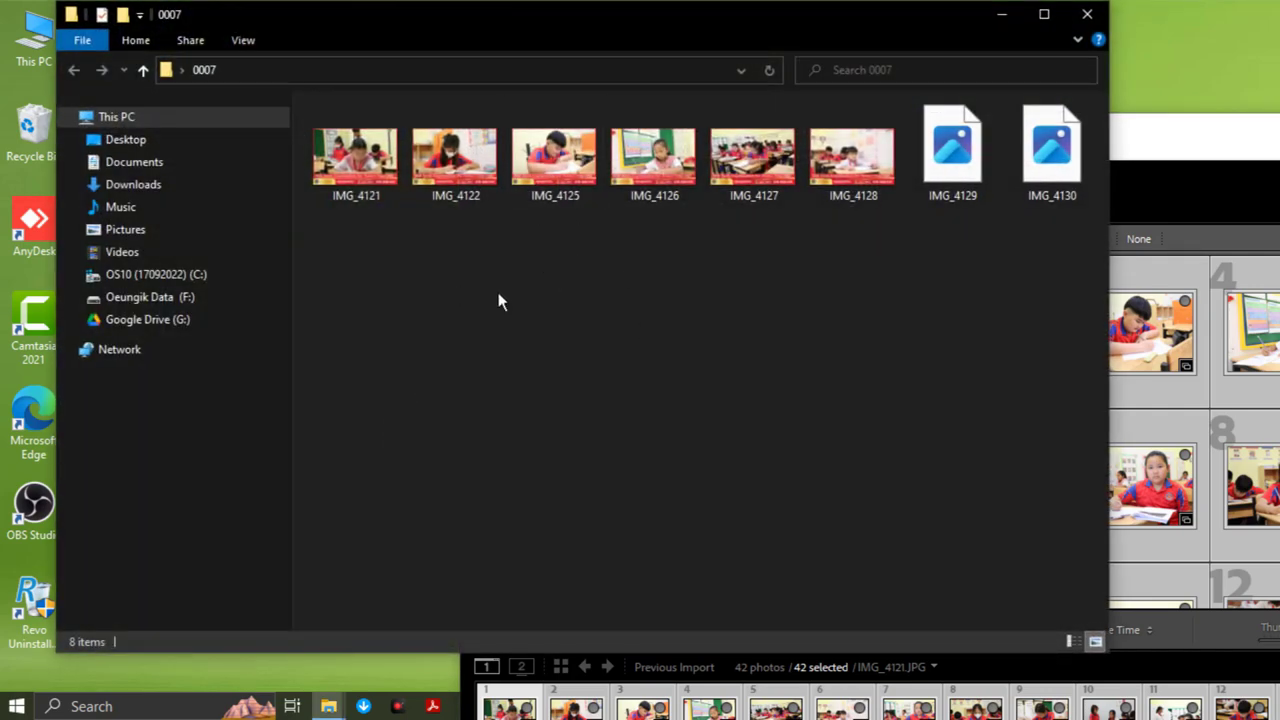
scroll(566, 440, "up", 2, "ctrl")
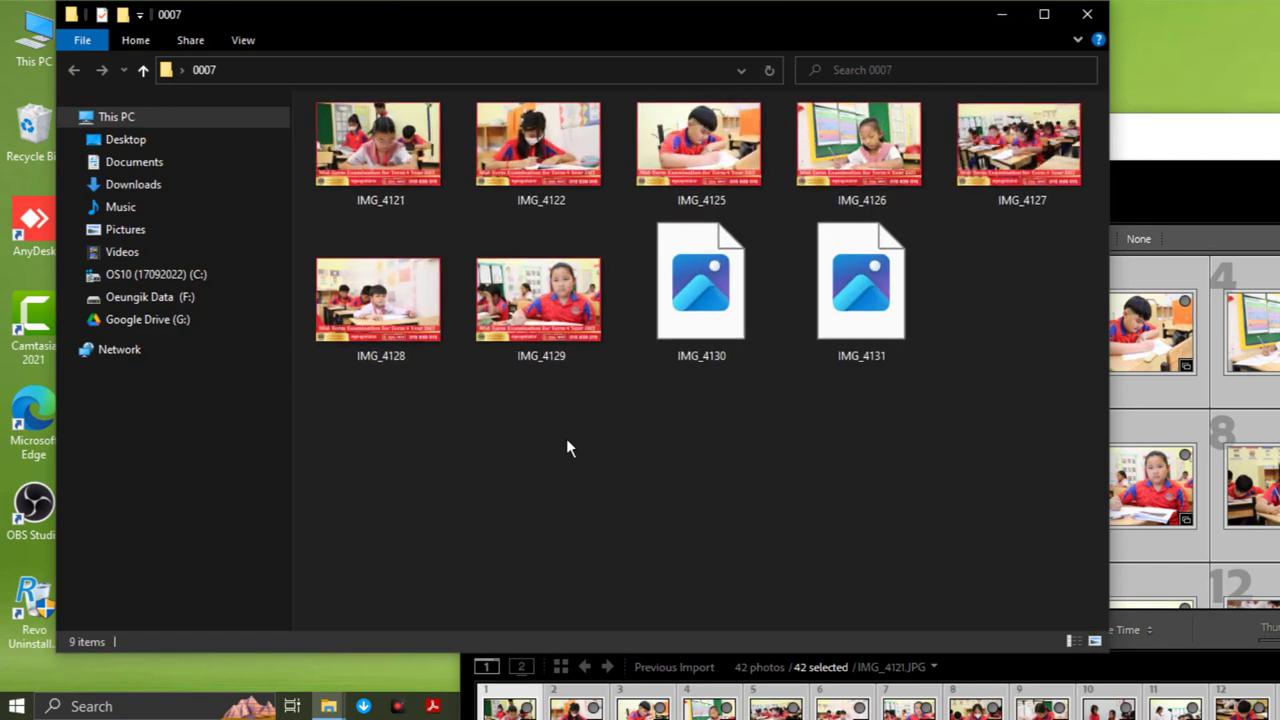
scroll(566, 440, "up", 2, "ctrl")
scroll(735, 505, "down", 2)
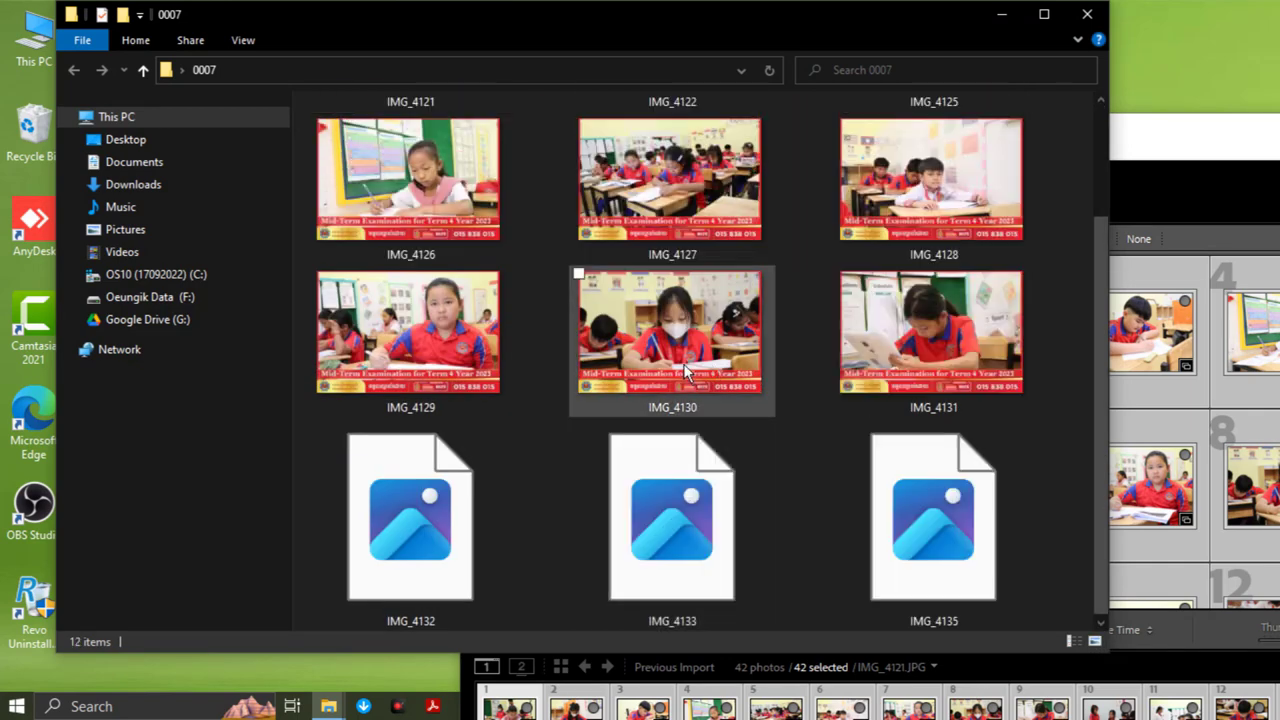
left_click(696, 332)
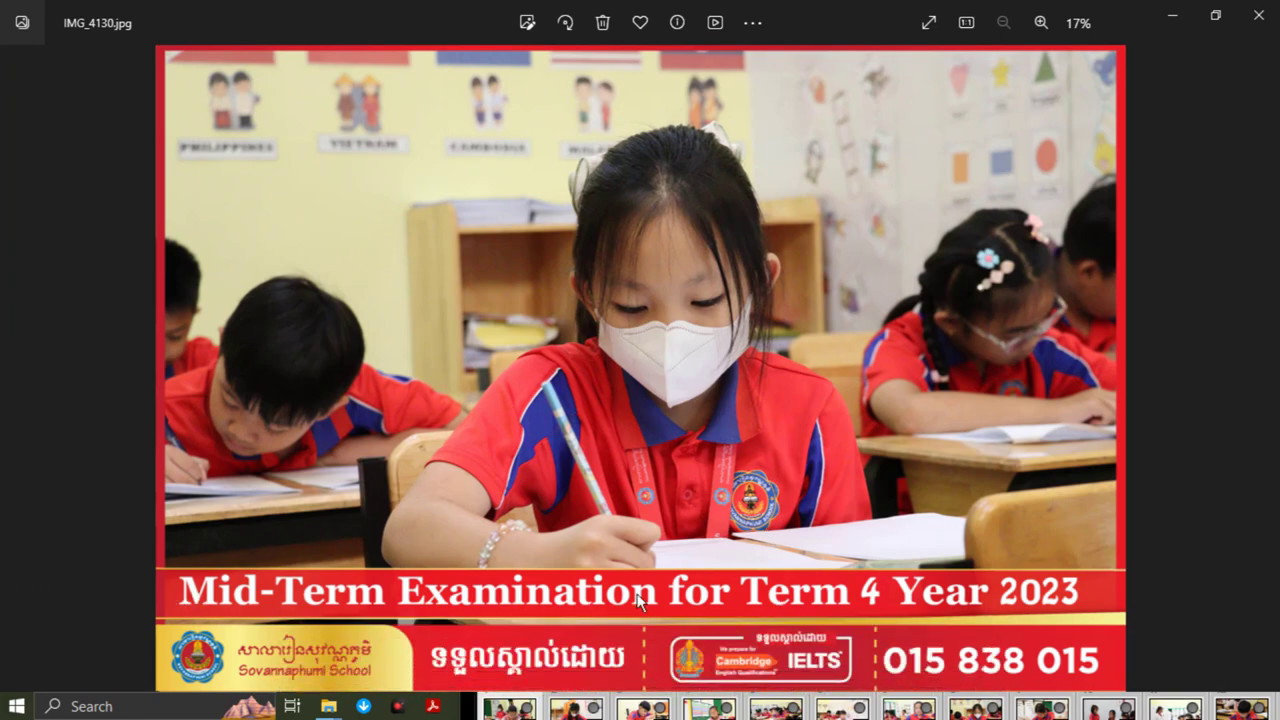
left_click(1258, 14)
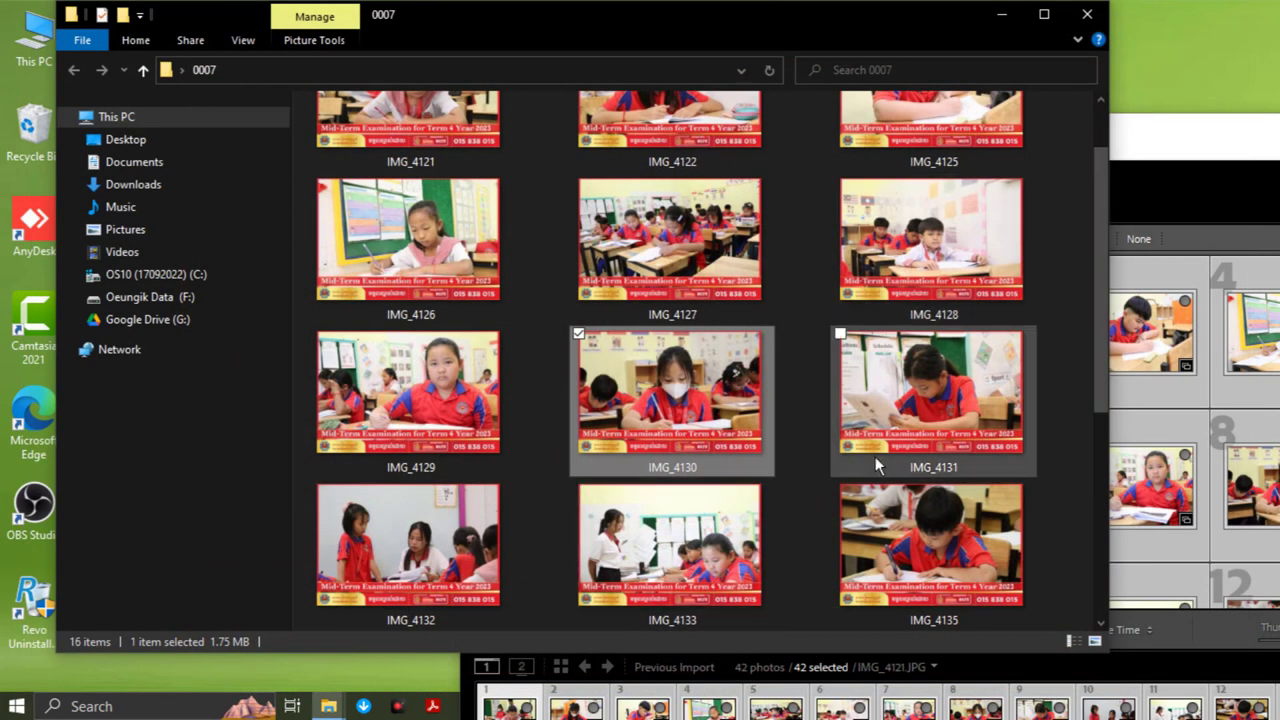
scroll(870, 456, "down", 4)
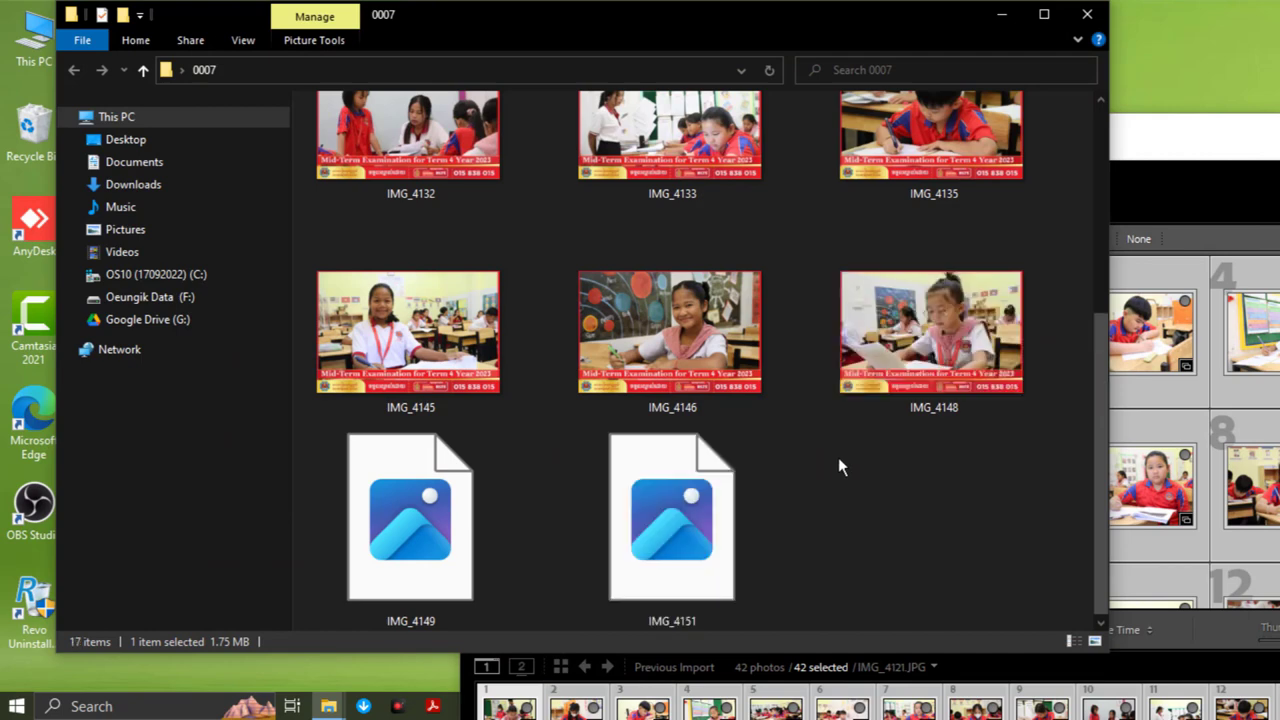
scroll(838, 457, "down", 1, "ctrl")
scroll(838, 457, "down", 1, "ctrl")
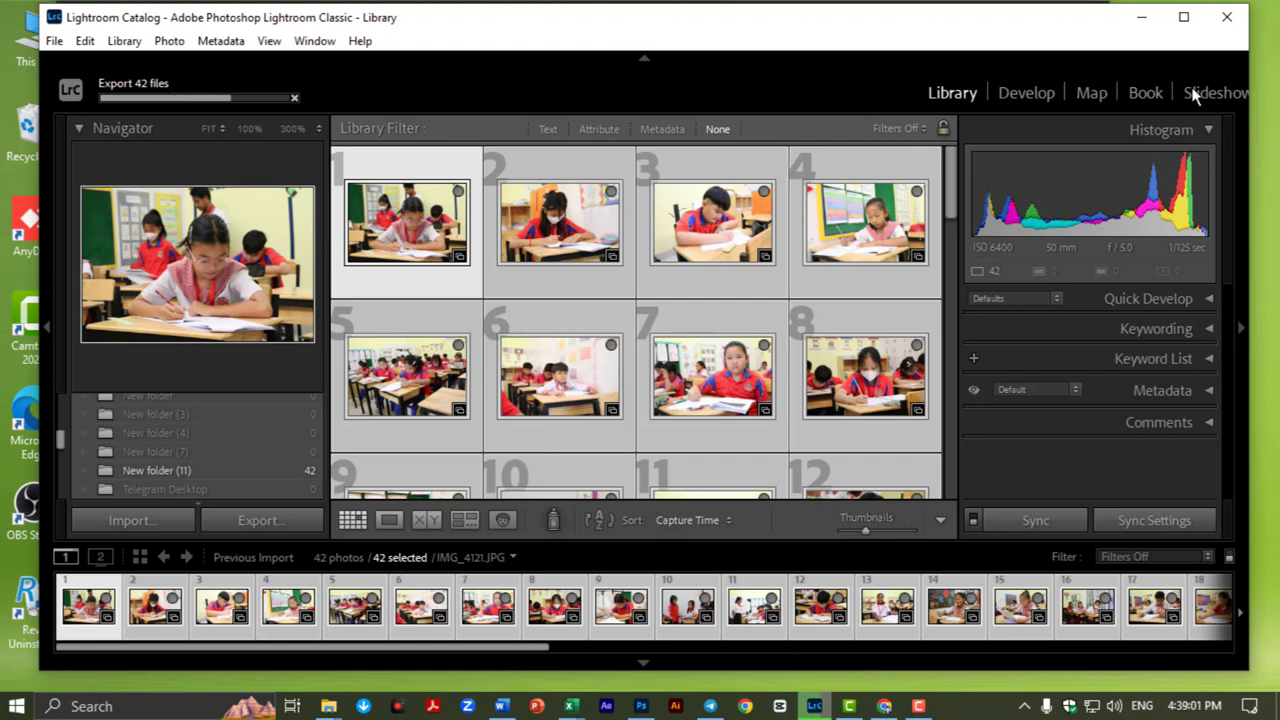
- Show the 0007 folder full-screen, confirm 42 items, then select only IMG_4162
left_click(1141, 17)
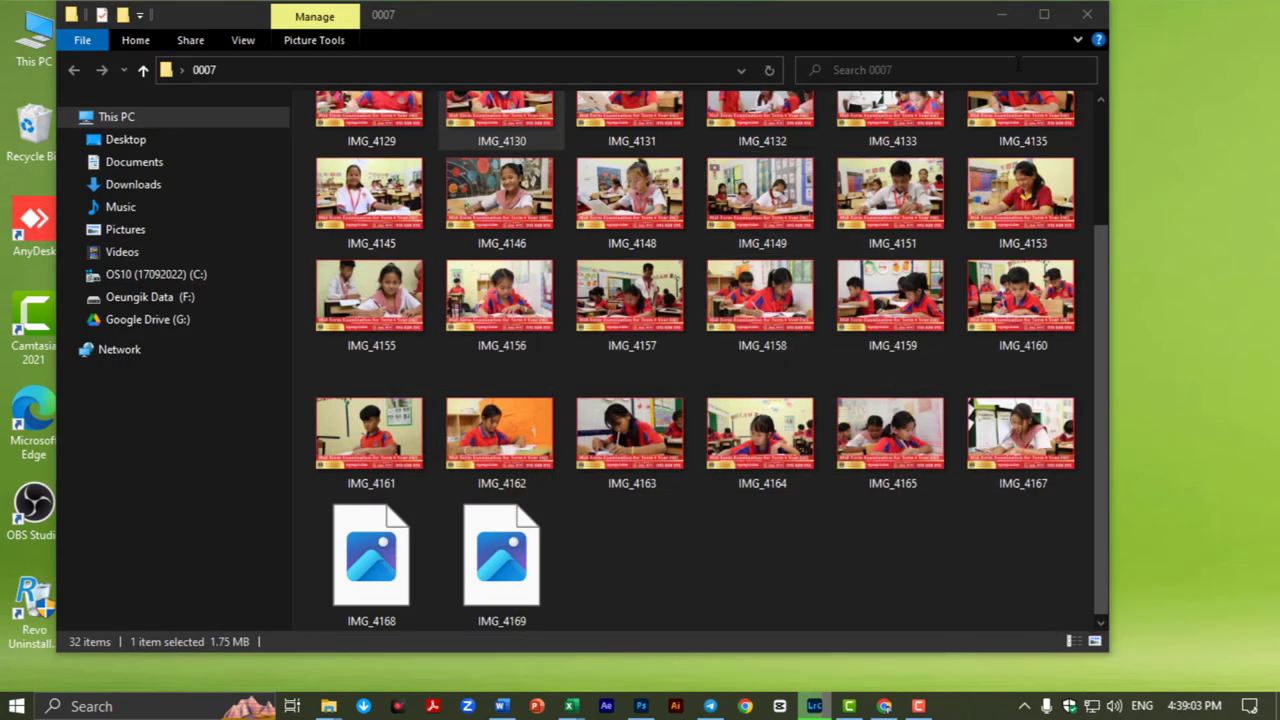
left_click(1043, 14)
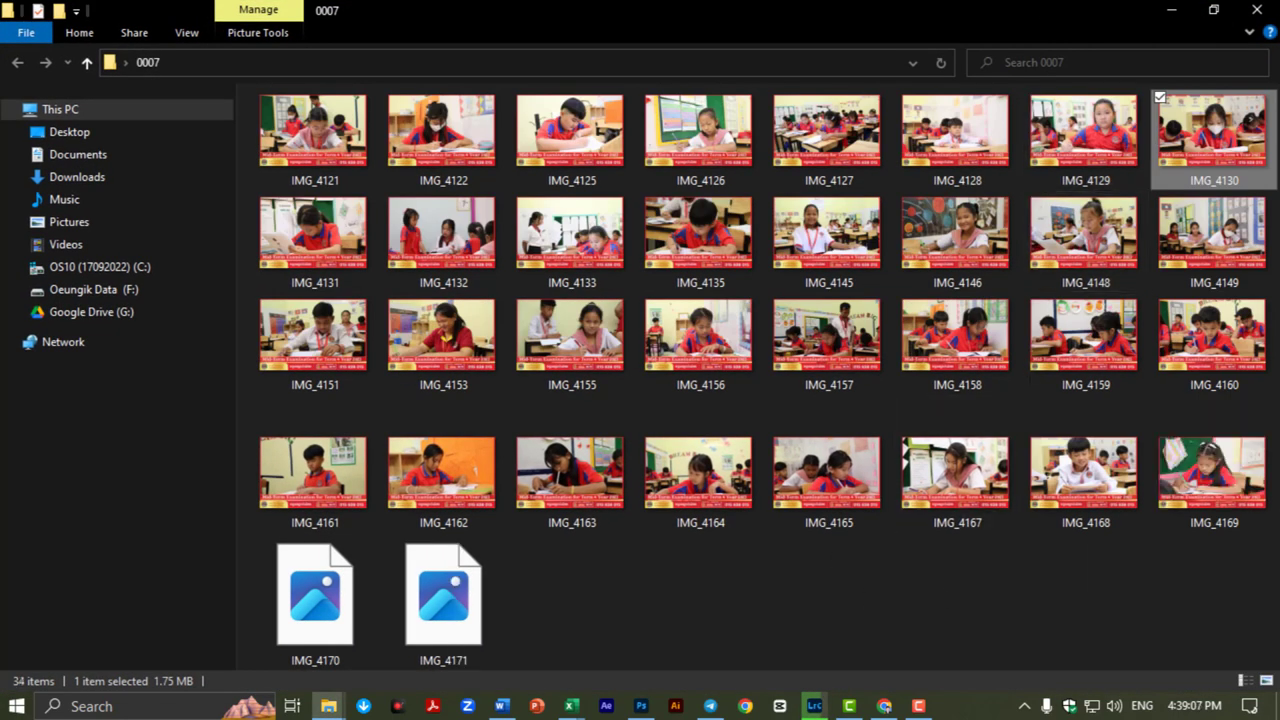
key("alt+Tab")
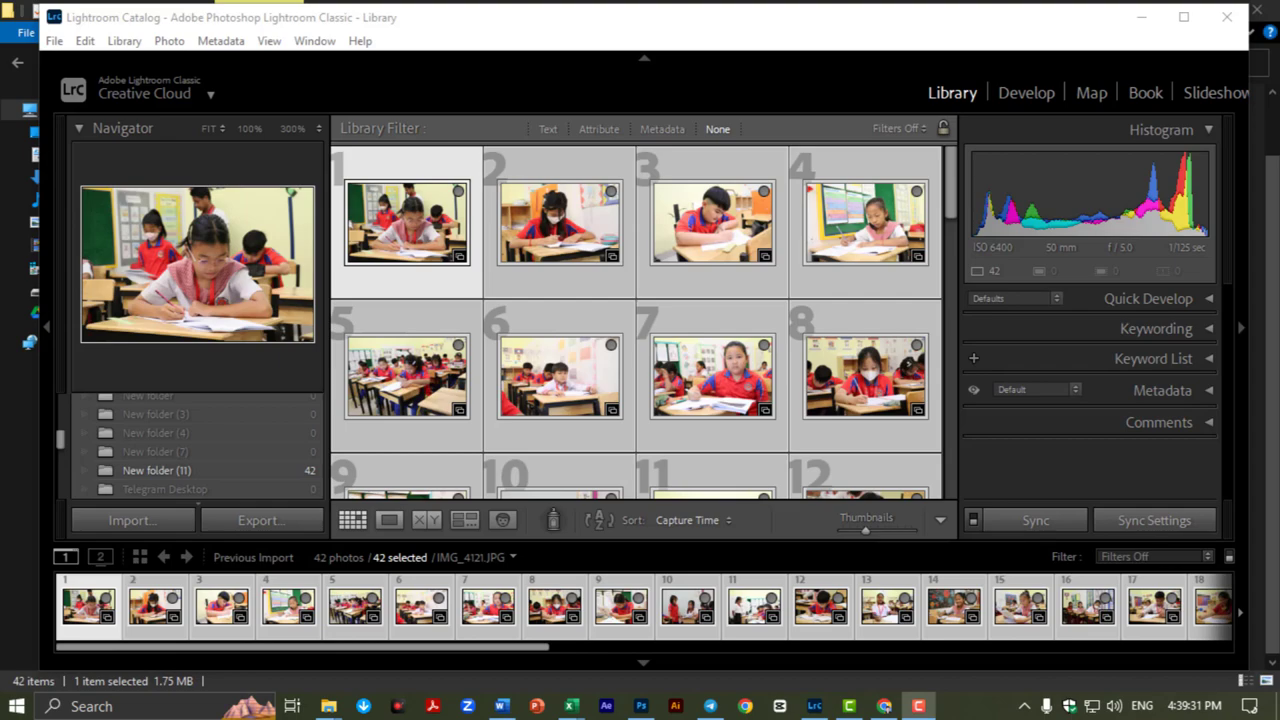
left_click(1141, 18)
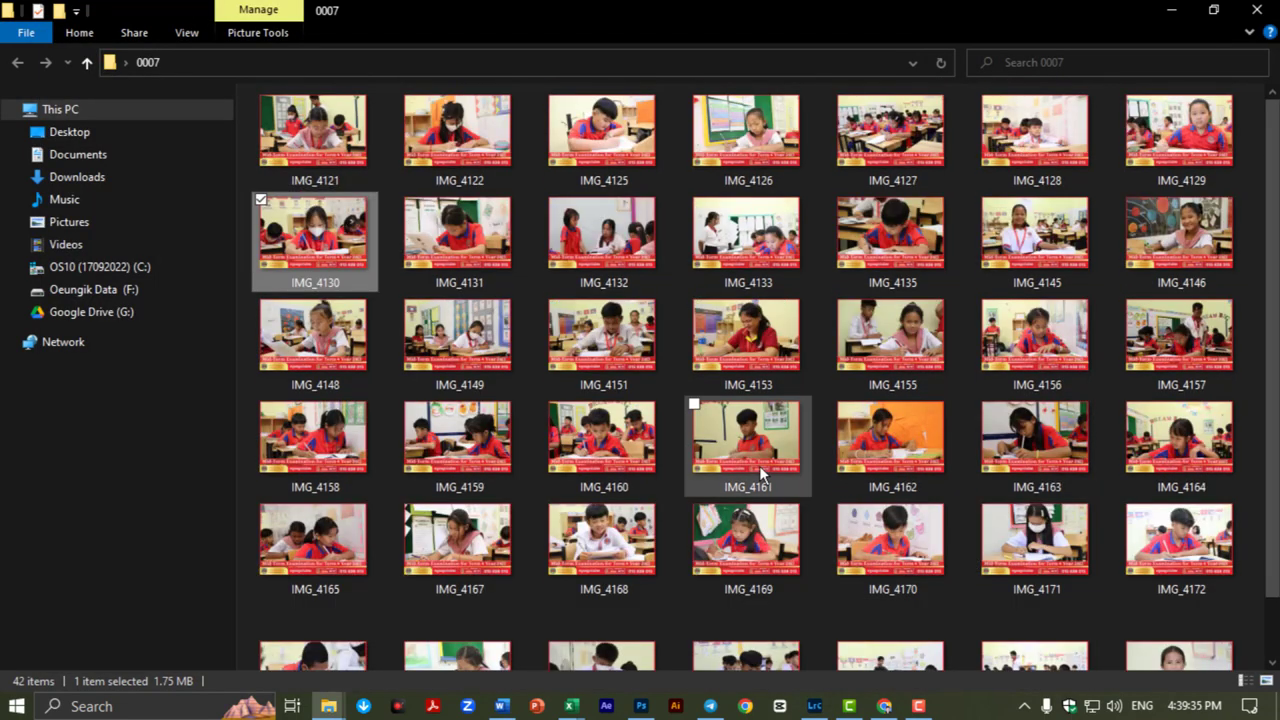
key("ctrl+a")
mouse_move(738, 407)
left_mouse_down()
mouse_move(738, 445)
mouse_move(676, 396)
left_mouse_up()
scroll(676, 396, "down", 1)
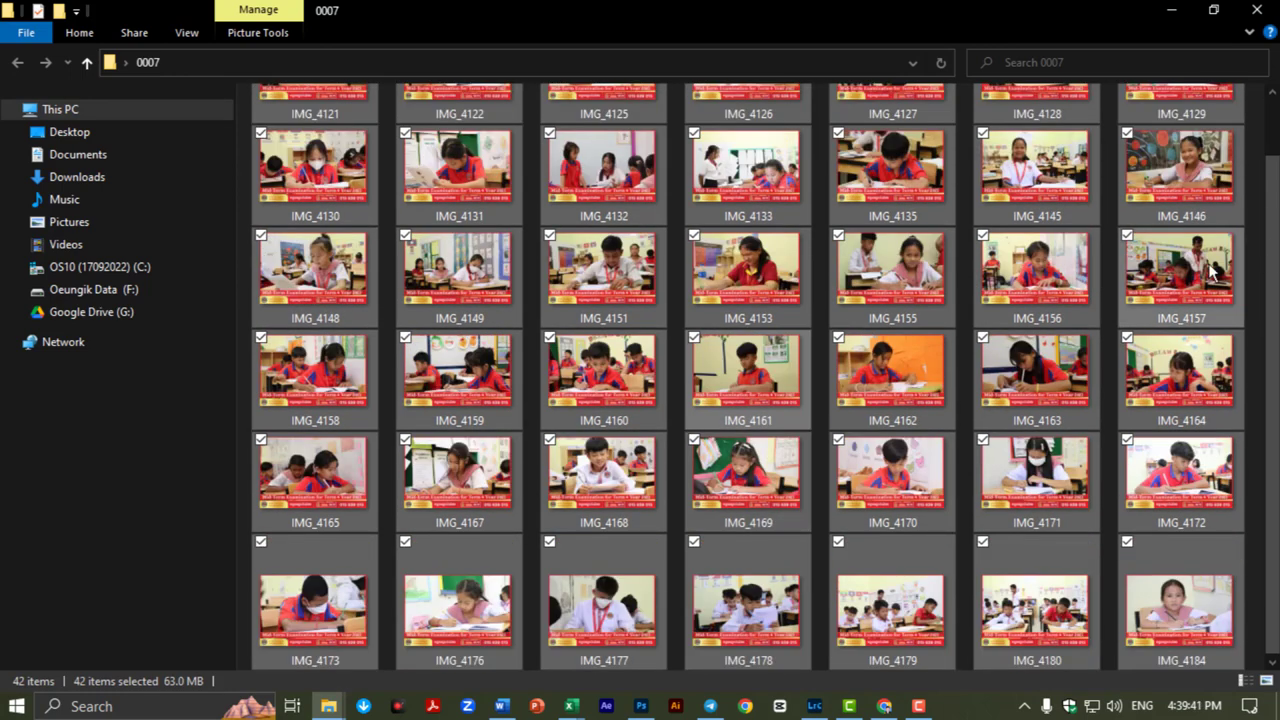
left_click(895, 385)
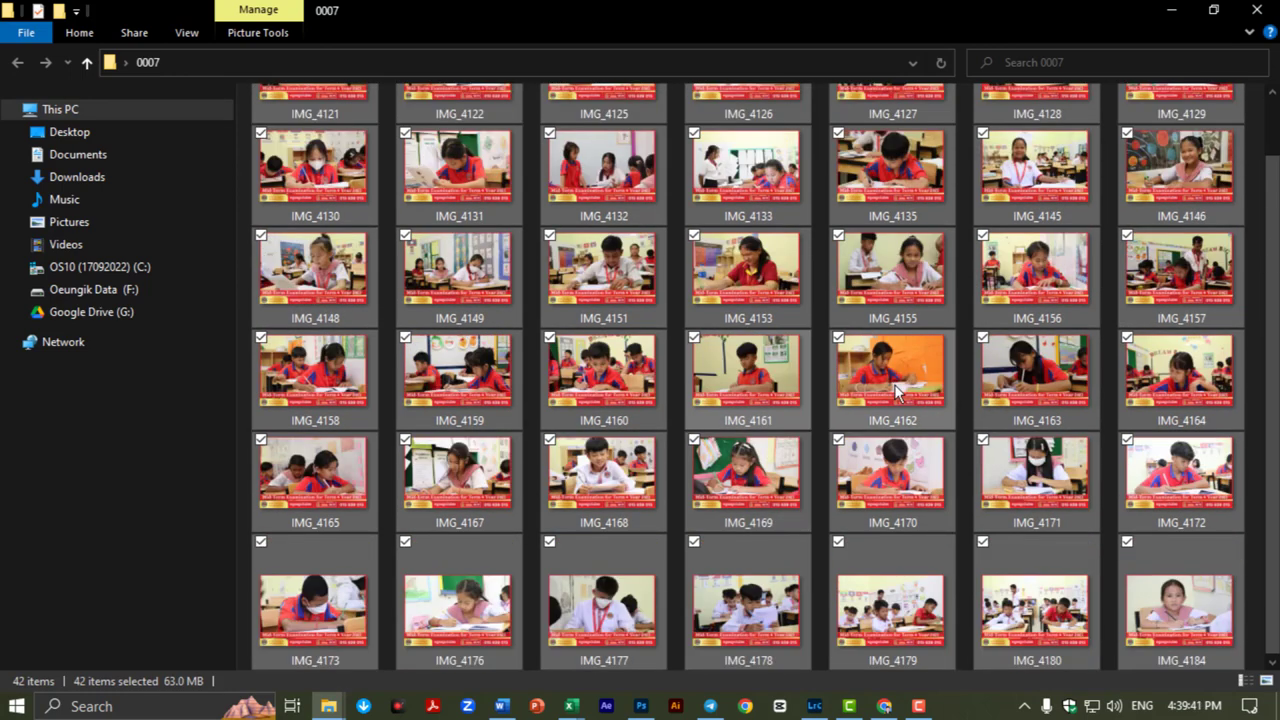